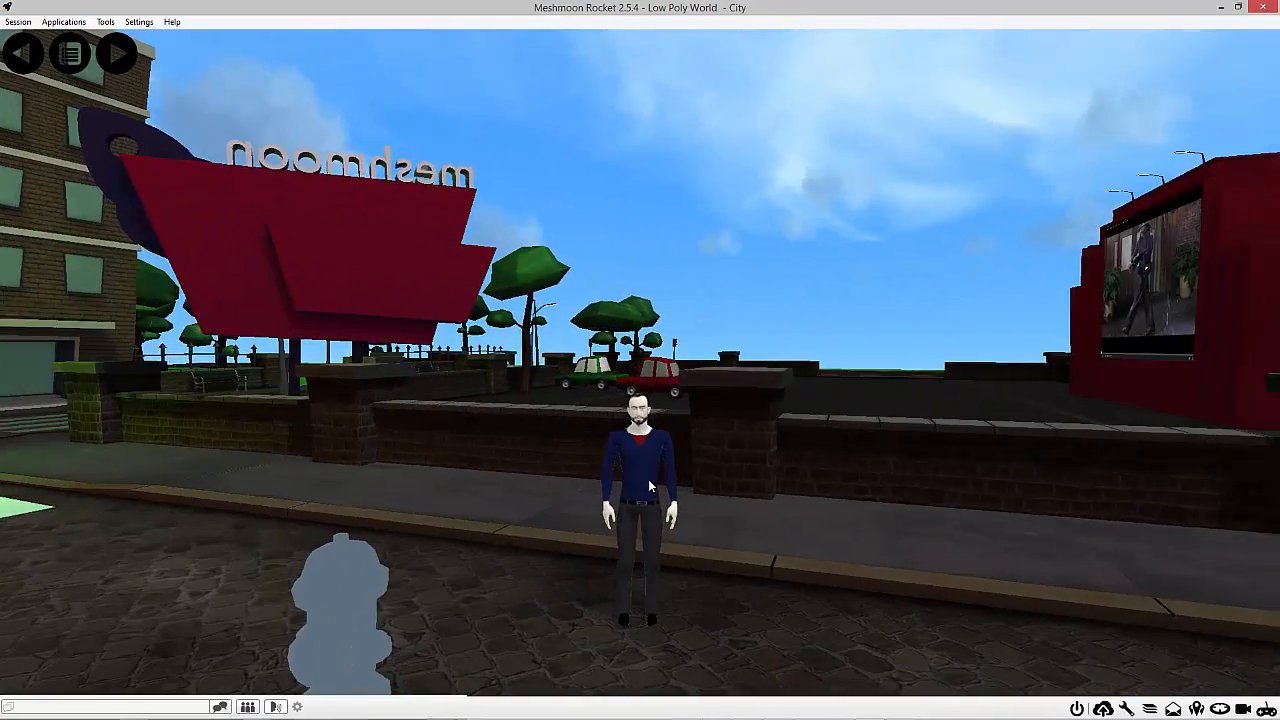
- Open the fireplug2 folder in Meshmoon Storage while keeping the untextured fire hydrant in view
key("Left")
key("Left")
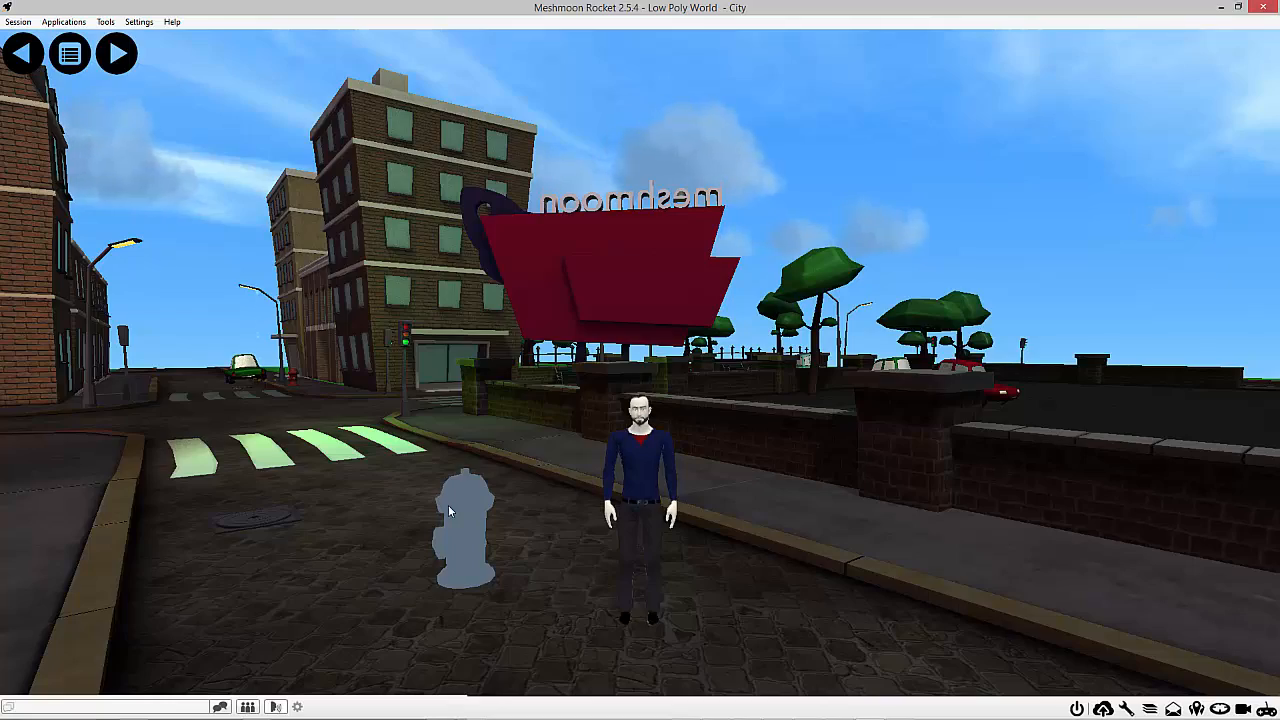
right_click_drag(474, 506, 600, 463)
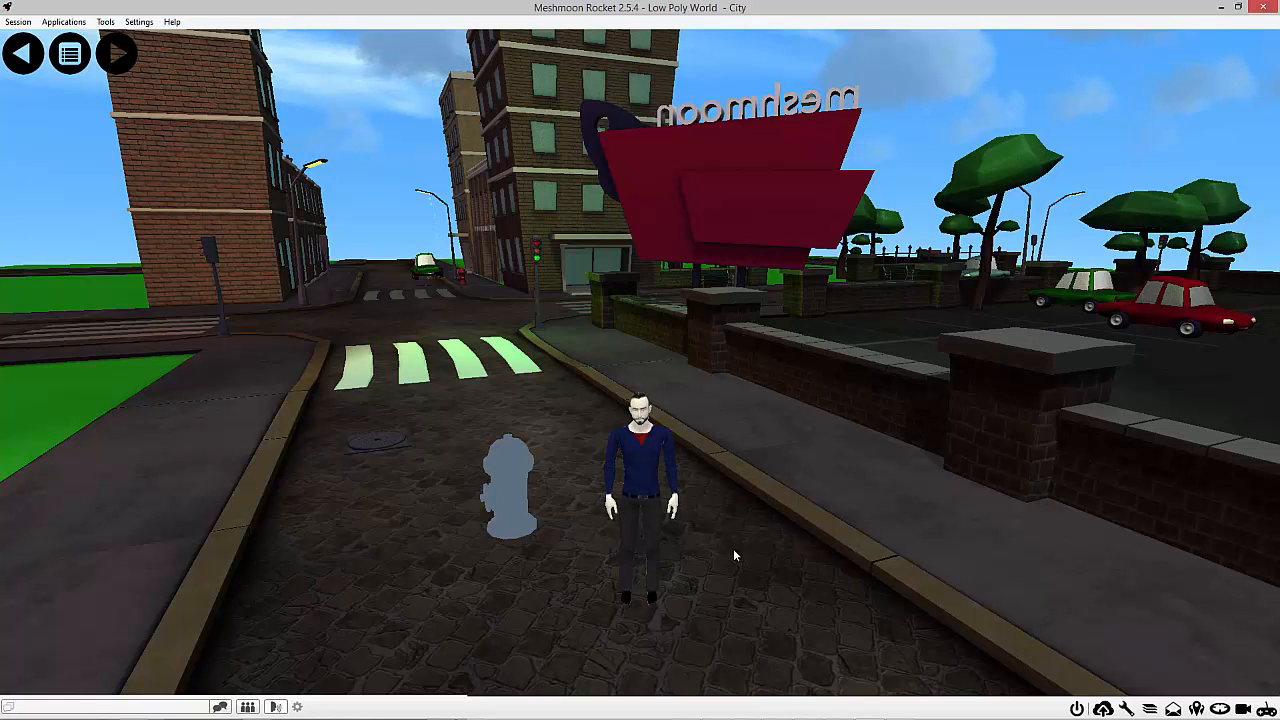
left_click(1104, 708)
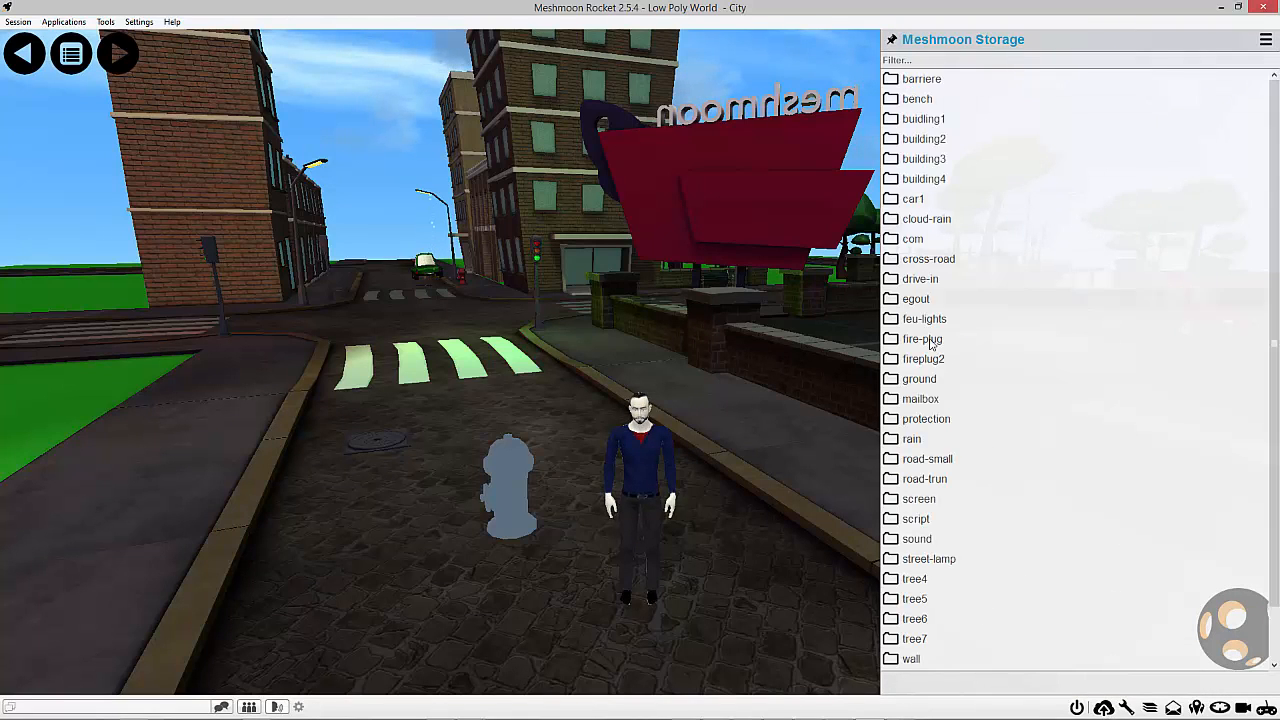
double_click(921, 360)
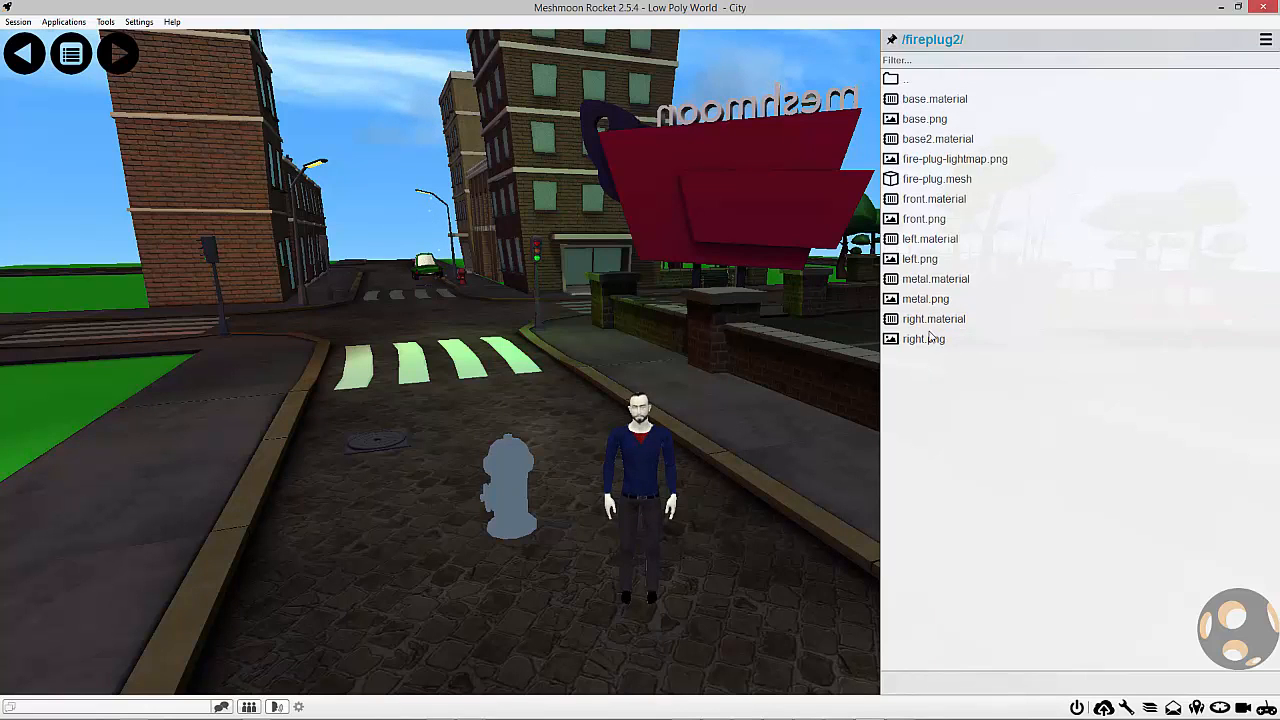
- Create a new Ogre material file named base3 in the fireplug2 folder
right_click(976, 454)
mouse_move(1028, 463)
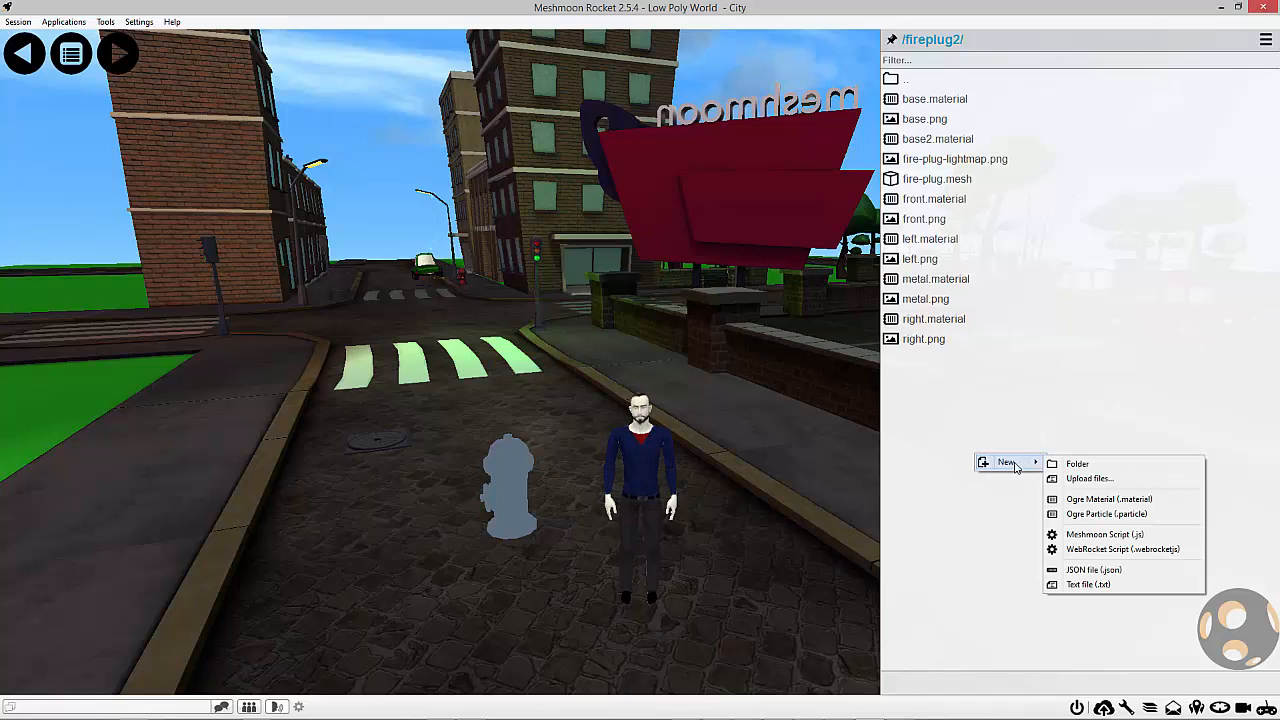
left_click(1097, 499)
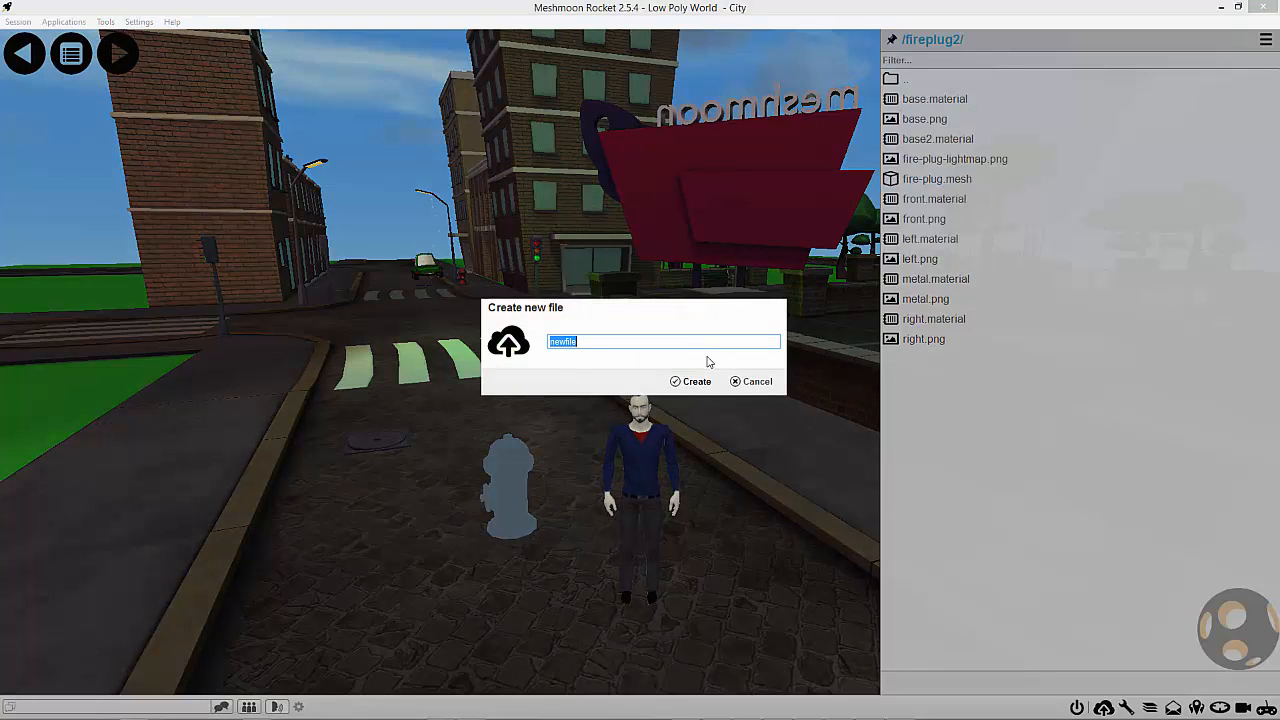
type("base")
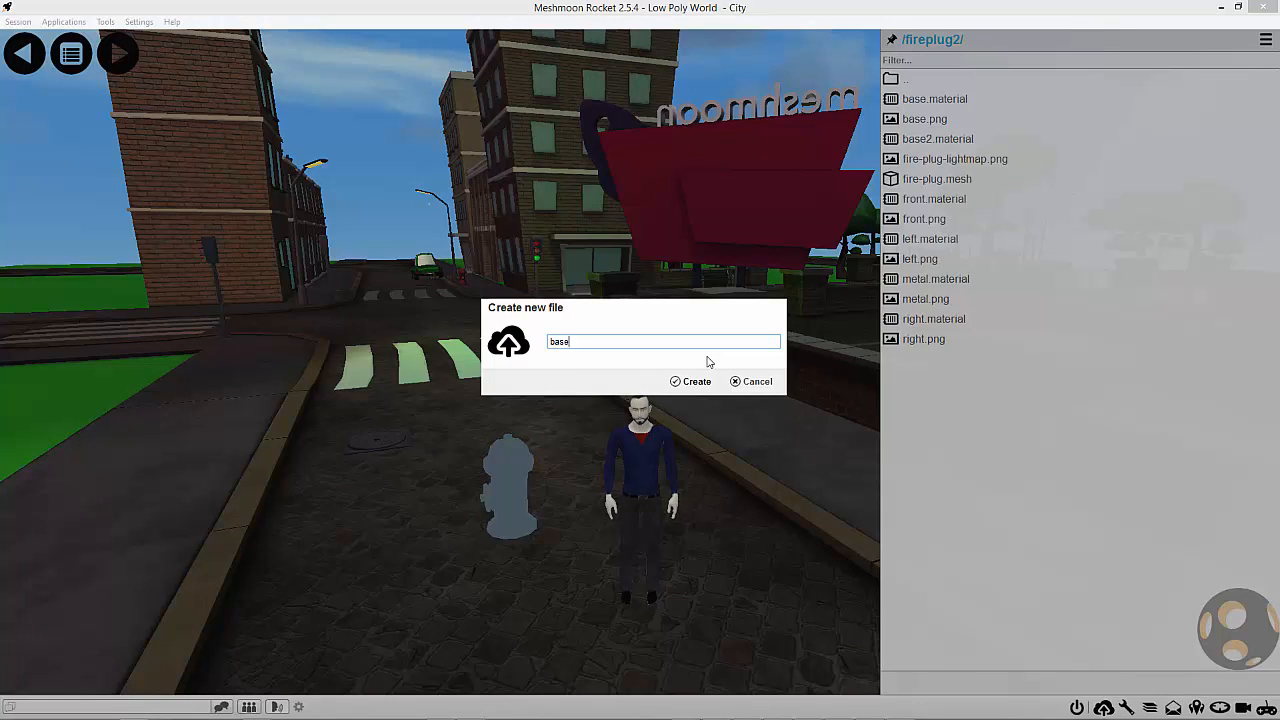
type("2")
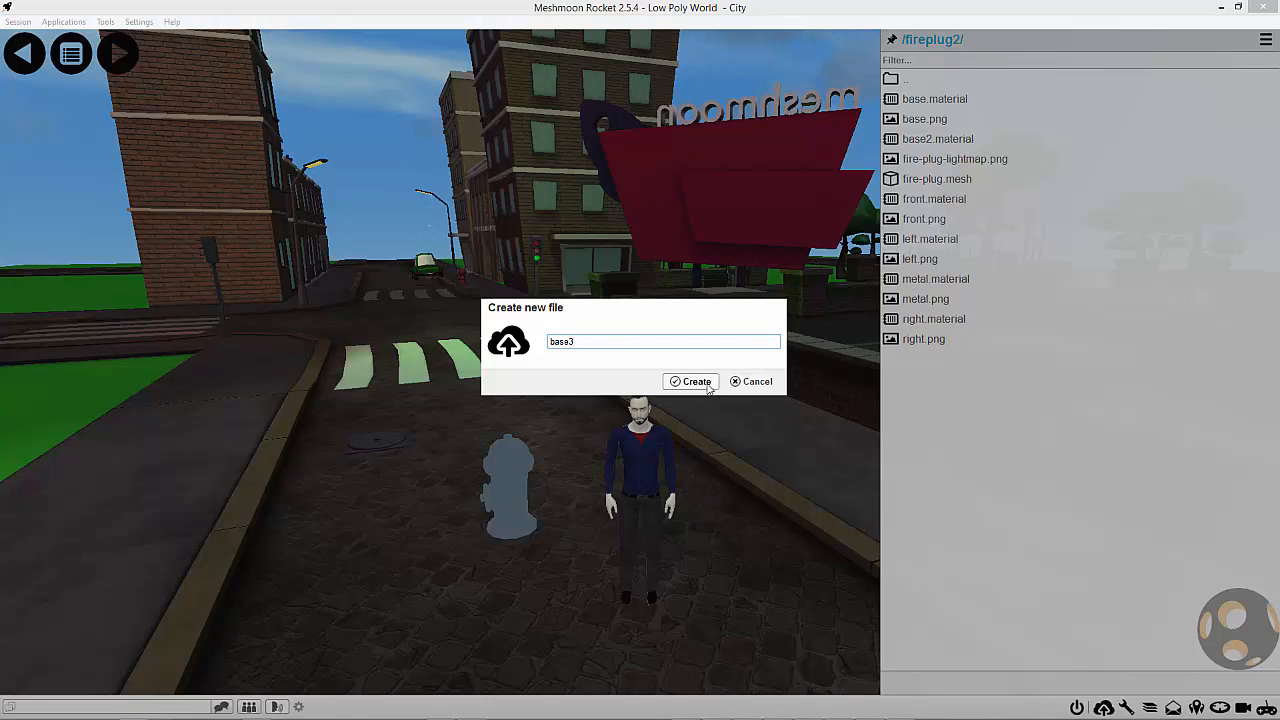
left_click(694, 381)
- Open base3.material in the Material Editor and apply the material to the fire hydrant's body
mouse_move(1254, 346)
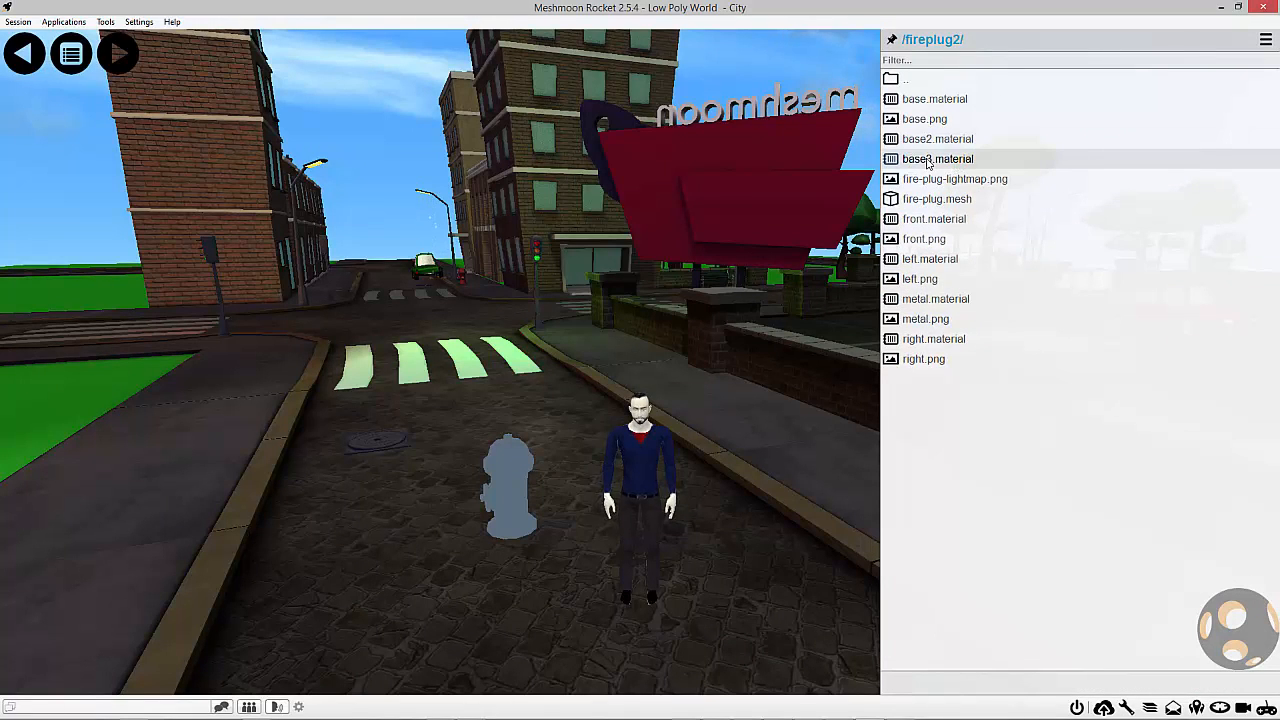
double_click(928, 160)
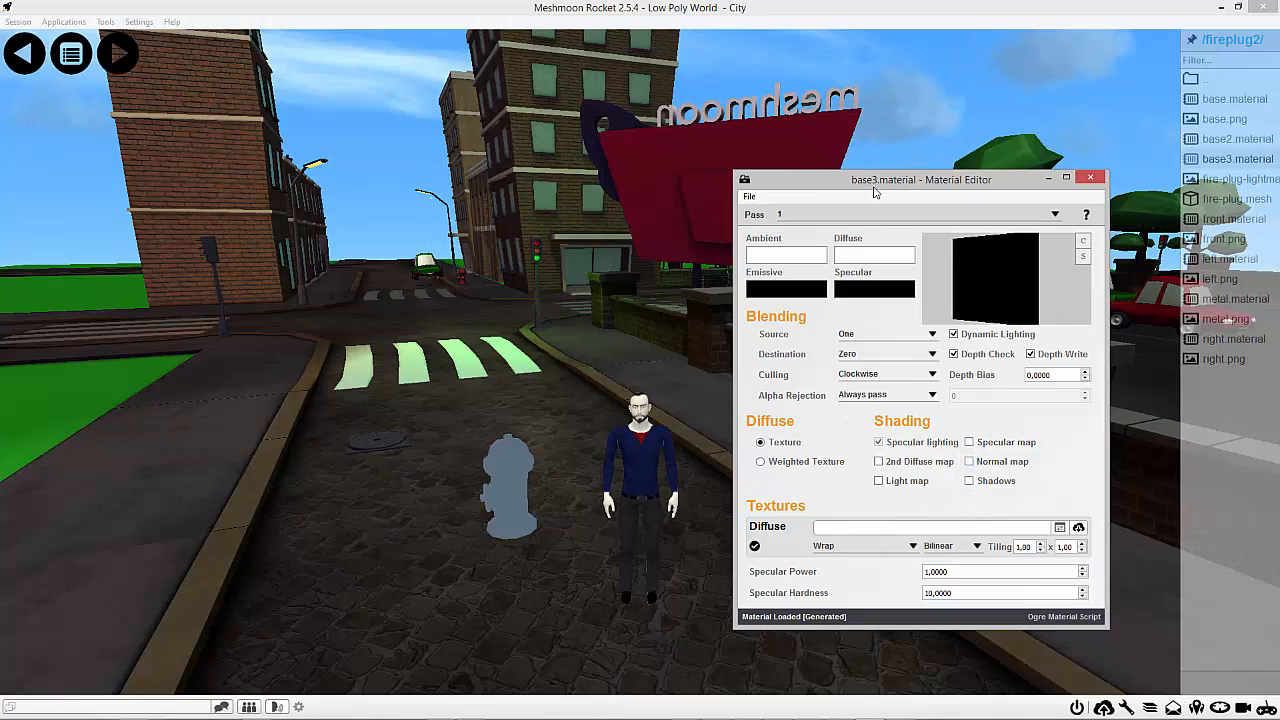
left_click_drag(874, 192, 853, 208)
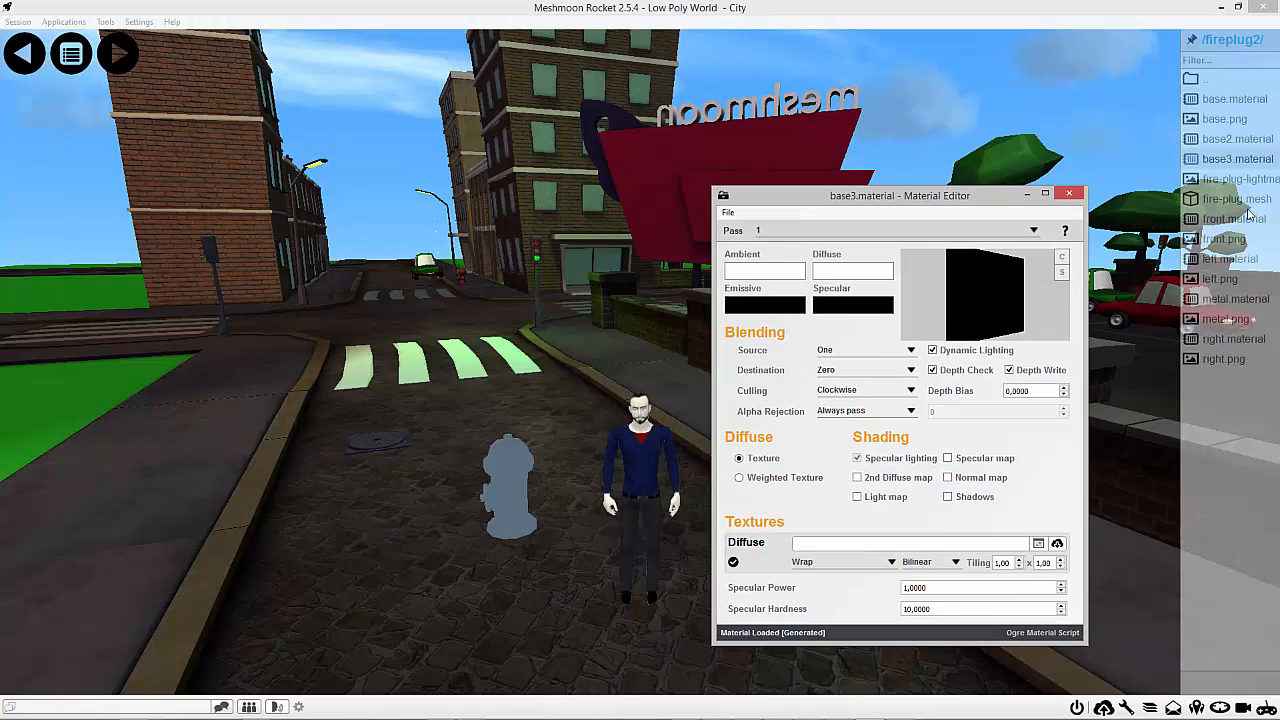
mouse_move(1248, 213)
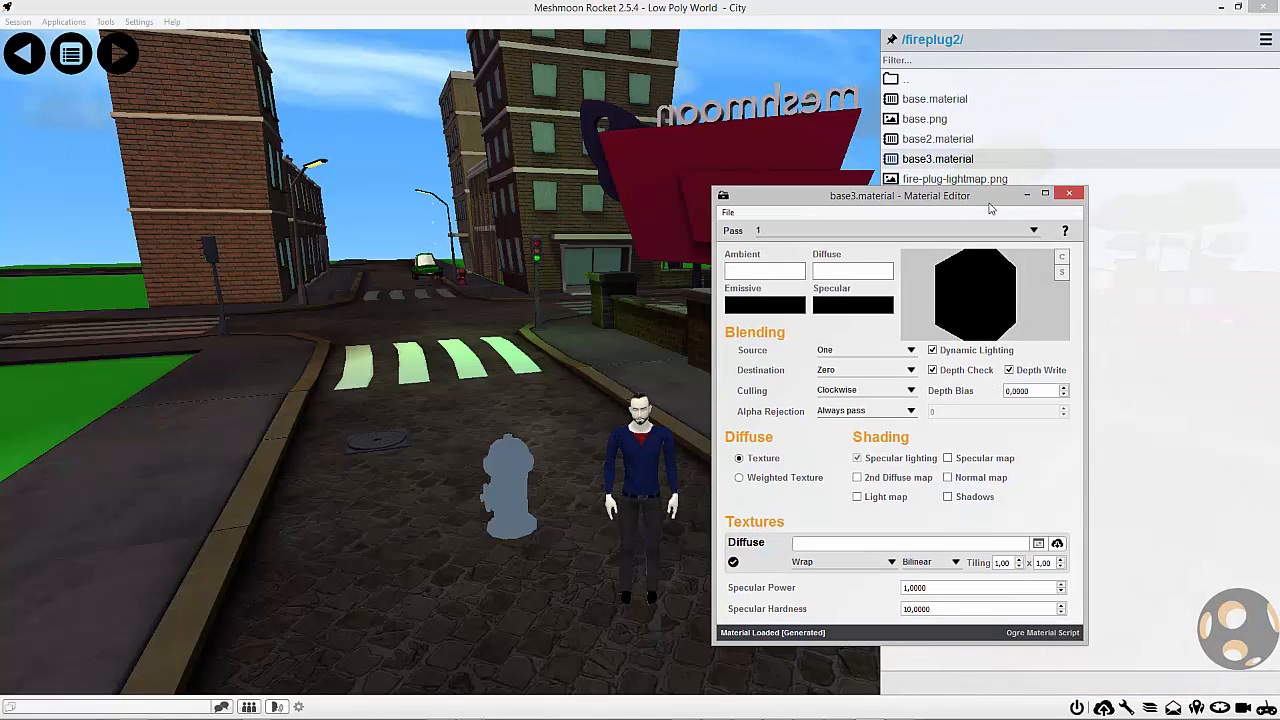
left_click_drag(990, 205, 334, 131)
mouse_move(1250, 113)
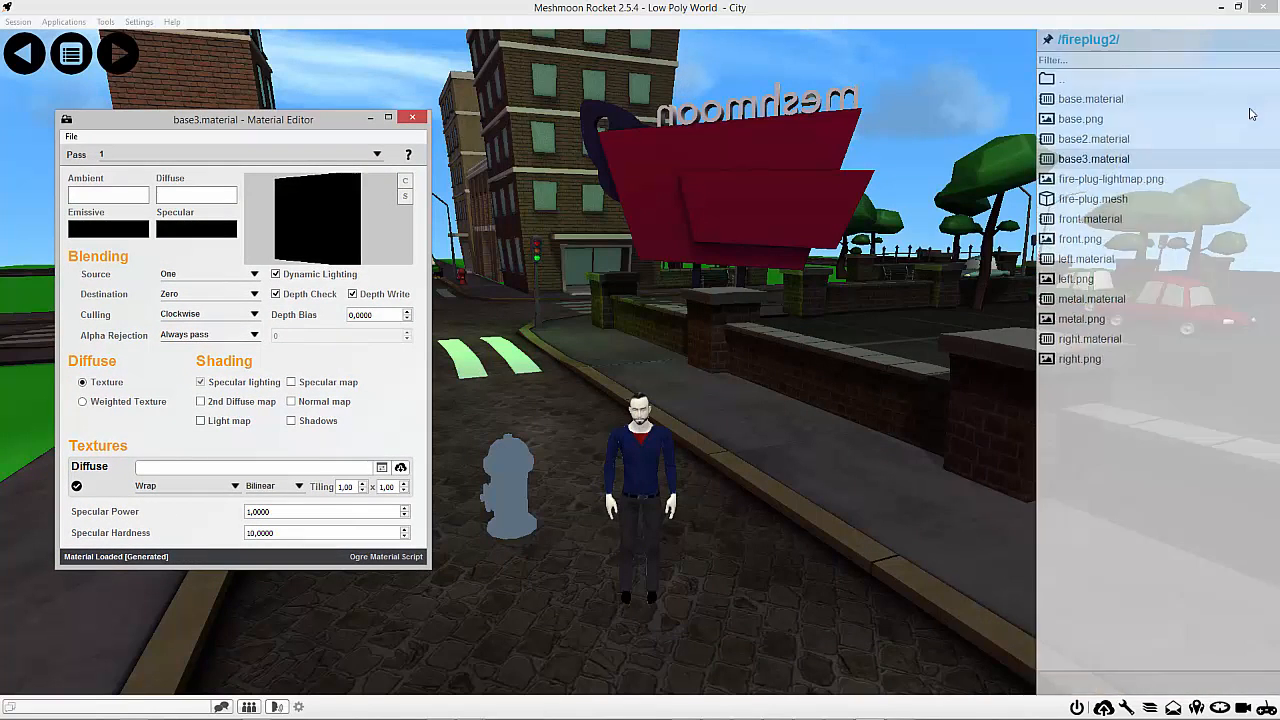
left_click_drag(950, 163, 511, 466)
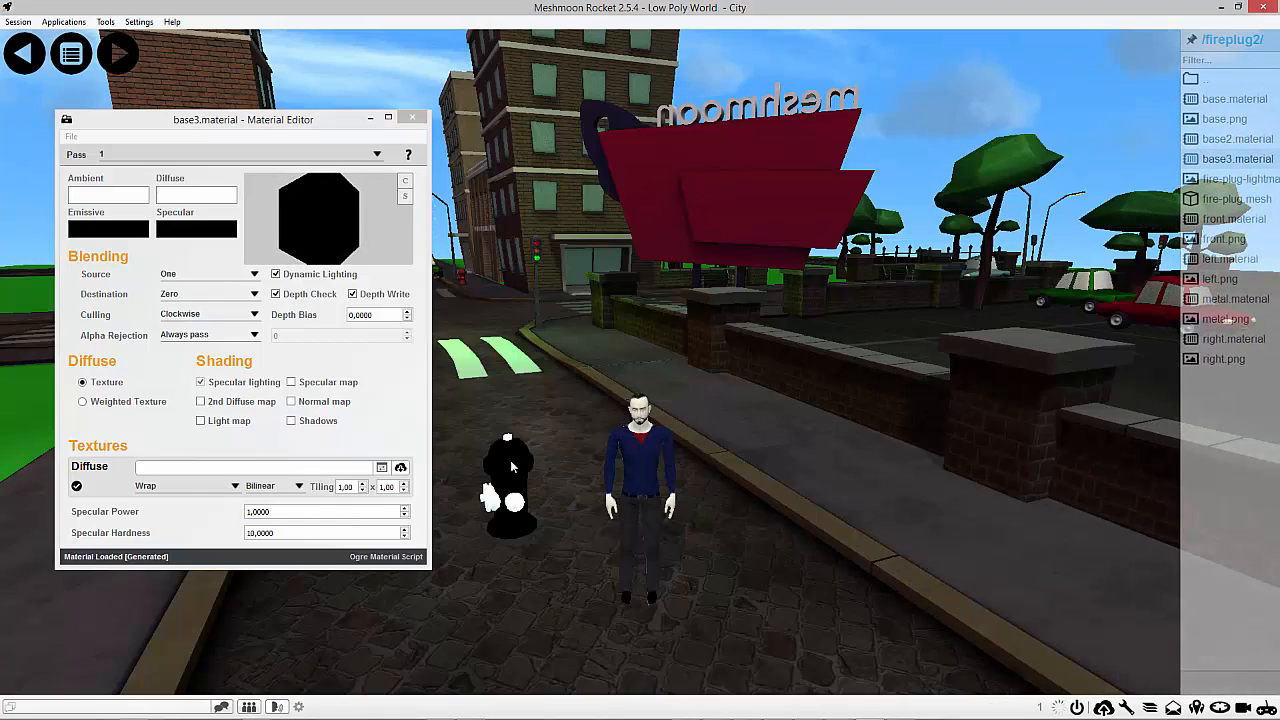
- Apply metal.material to the hydrant's metal caps and right.material to the nozzle facing the avatar's side
right_click_drag(518, 474, 563, 447)
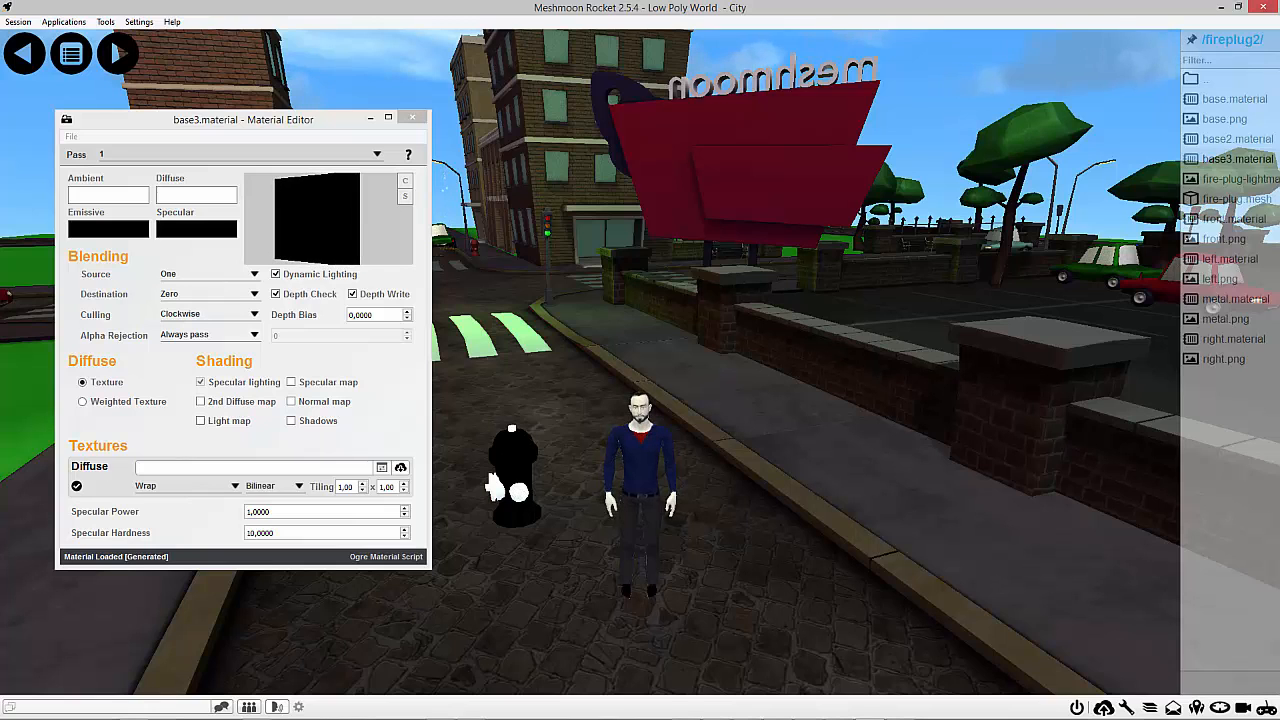
mouse_move(1198, 346)
left_click_drag(926, 345, 490, 498)
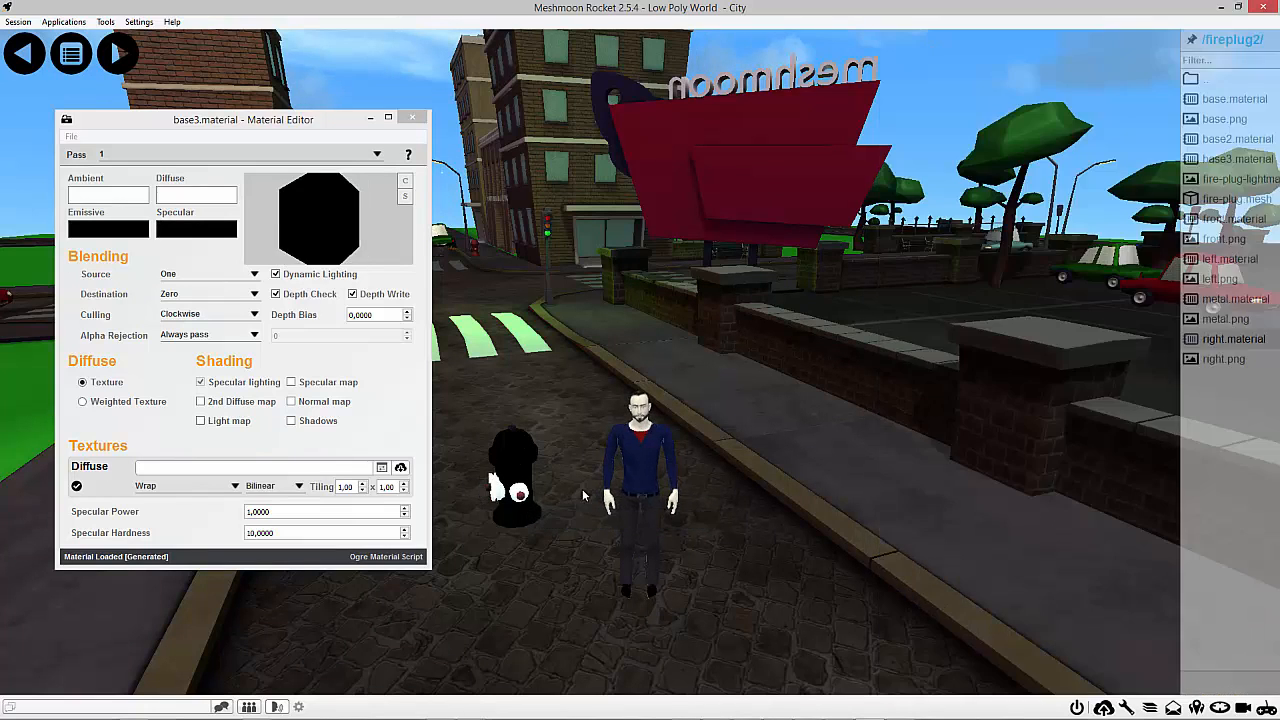
mouse_move(1190, 257)
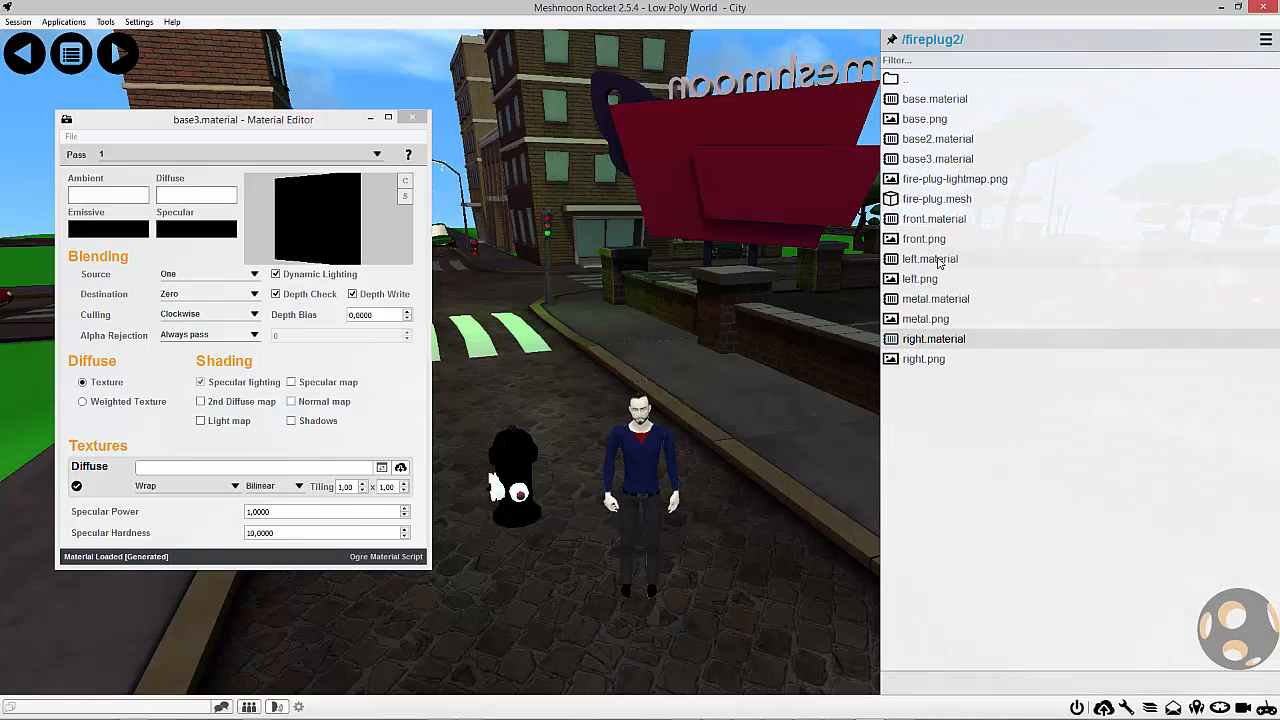
left_click_drag(935, 298, 482, 494)
left_click_drag(943, 340, 468, 486)
- Apply front.material to the next white nozzle of the hydrant and left.material to the remaining one
mouse_move(1158, 254)
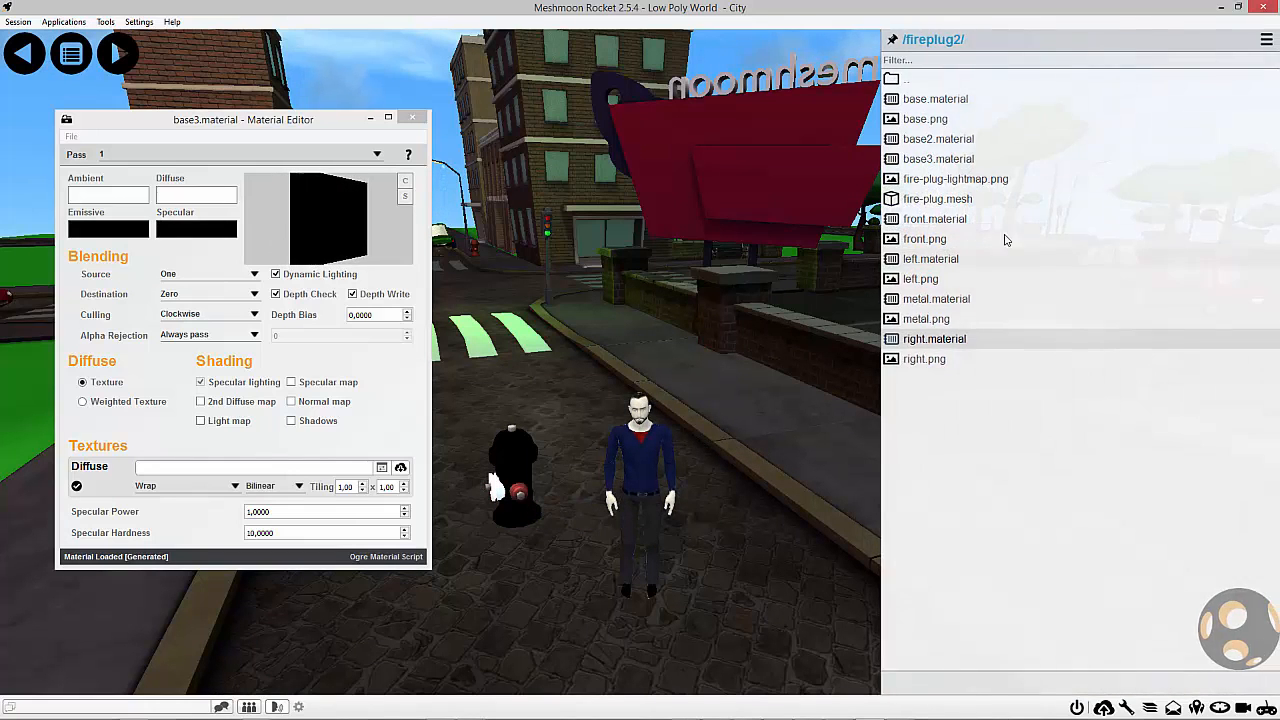
left_click_drag(927, 220, 499, 491)
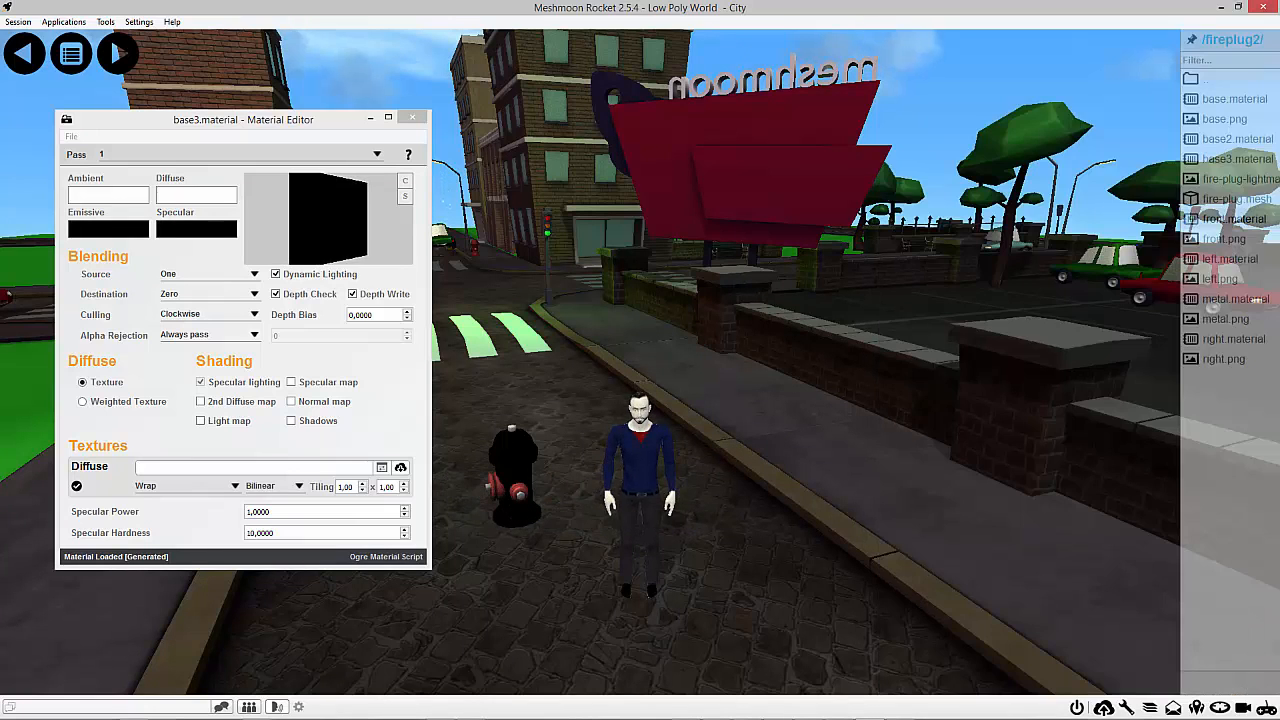
right_click_drag(666, 500, 935, 500)
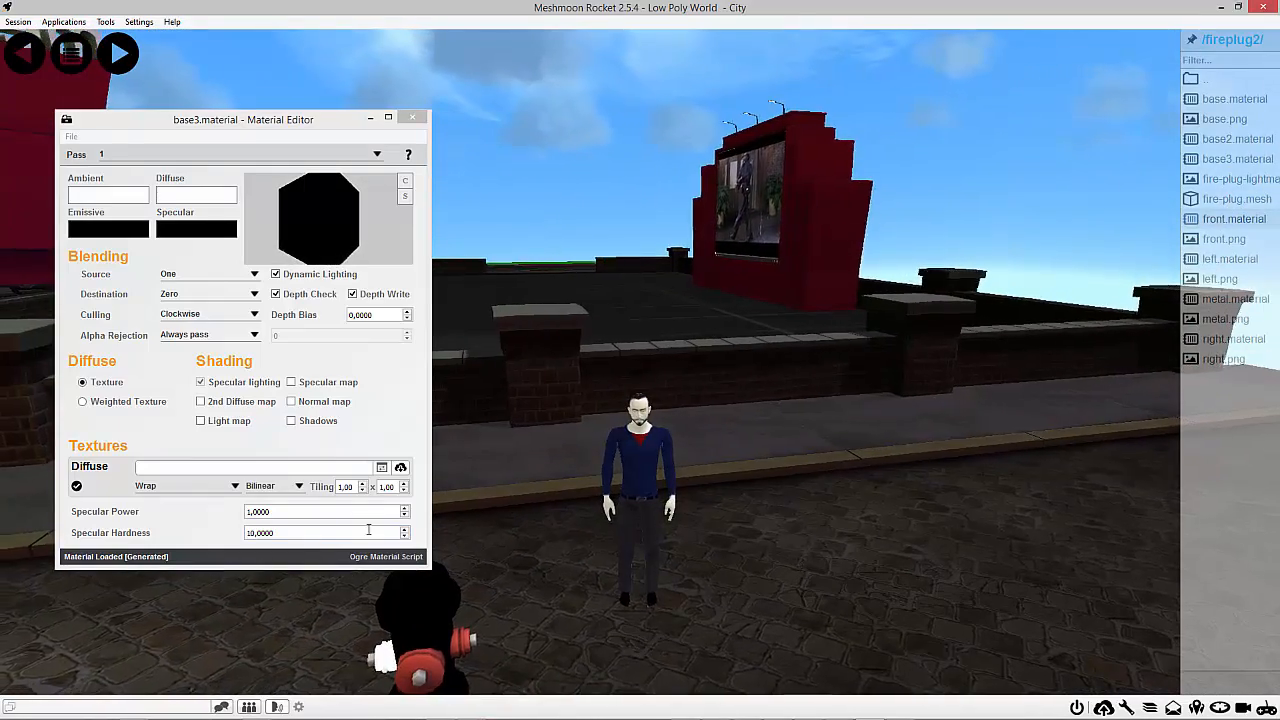
left_click_drag(1212, 258, 400, 650)
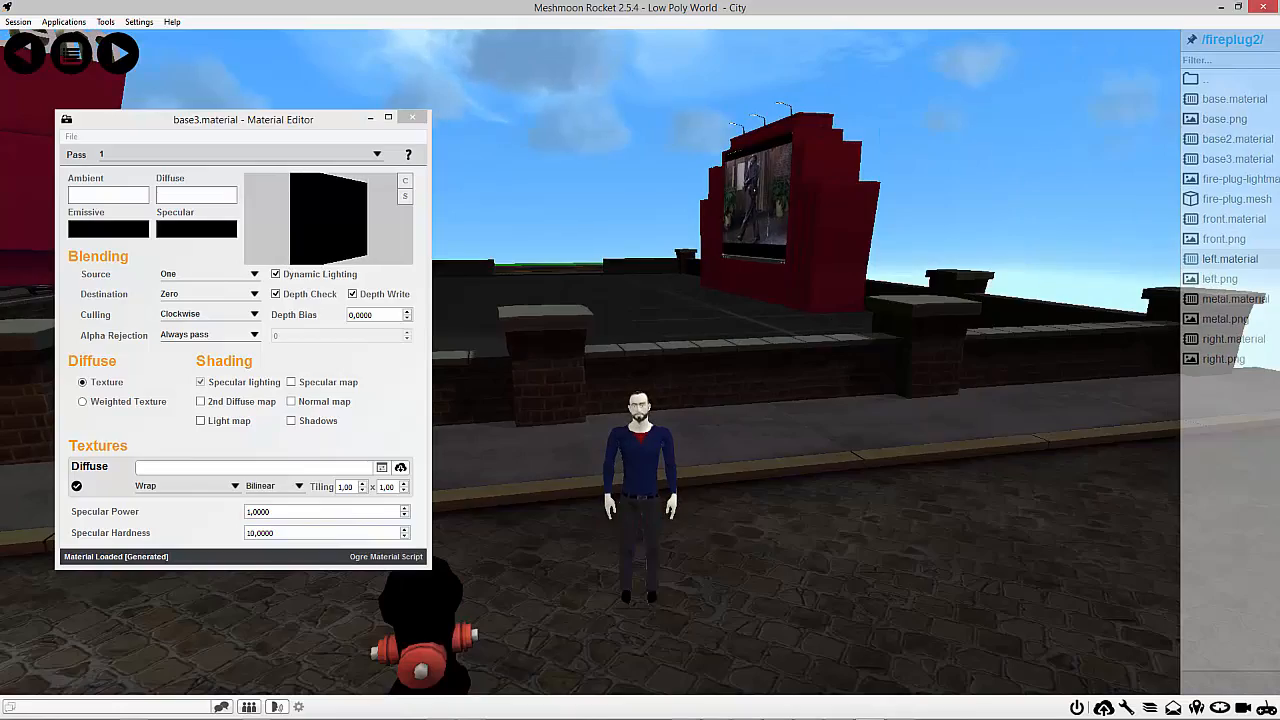
- Set base3.material's ambient color to bright red (255, 0, 0) and its diffuse color to dark red (170, 0, 0)
right_click_drag(566, 636, 430, 650)
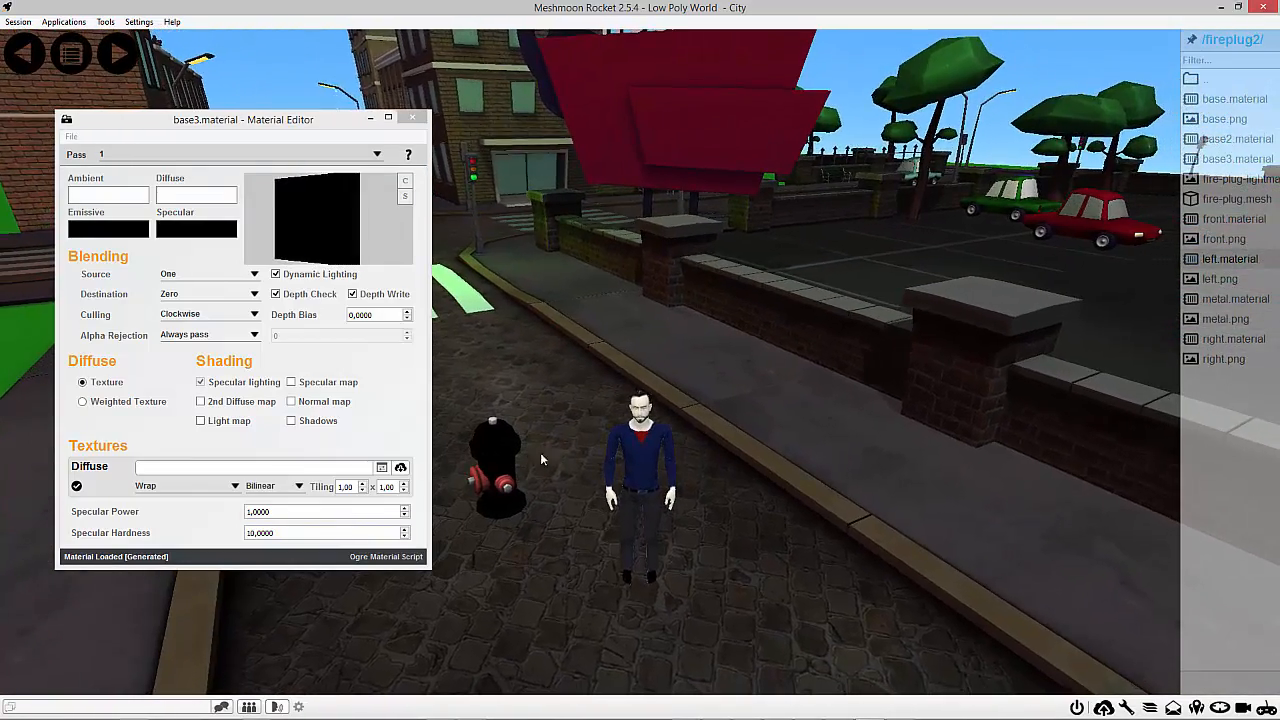
left_click_drag(314, 126, 962, 213)
left_click(764, 274)
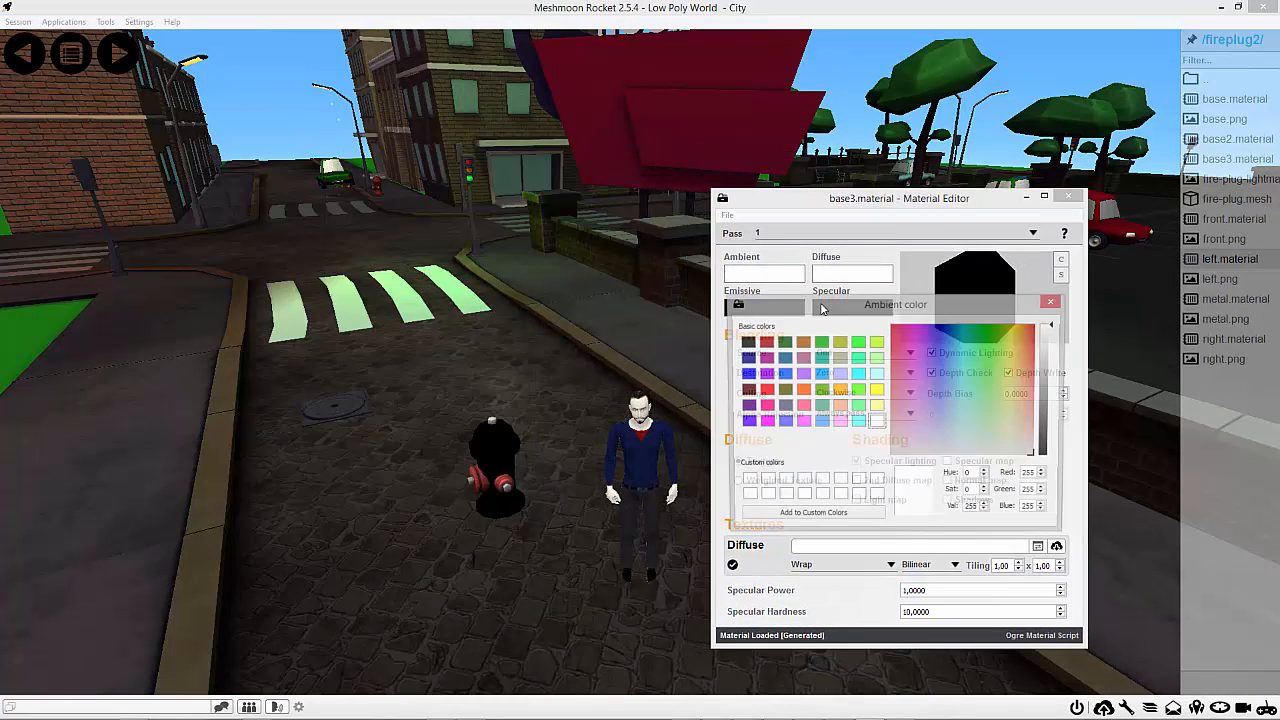
left_click(764, 389)
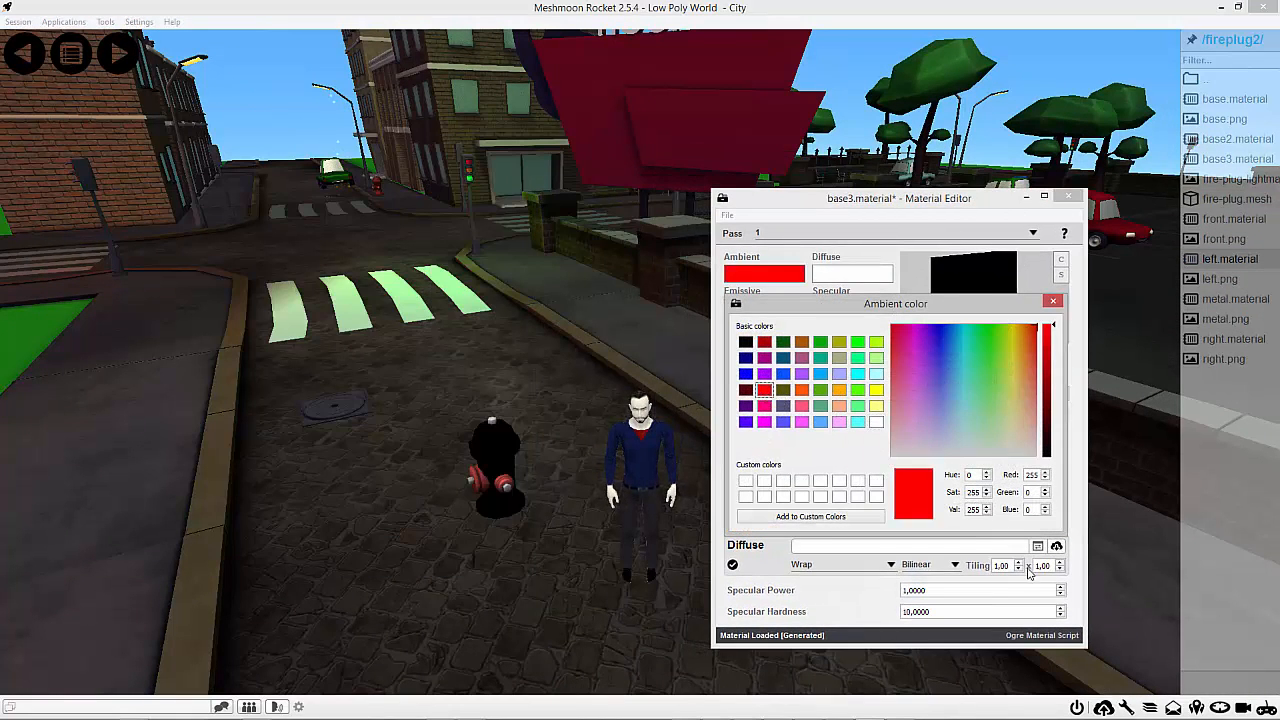
left_click(1053, 301)
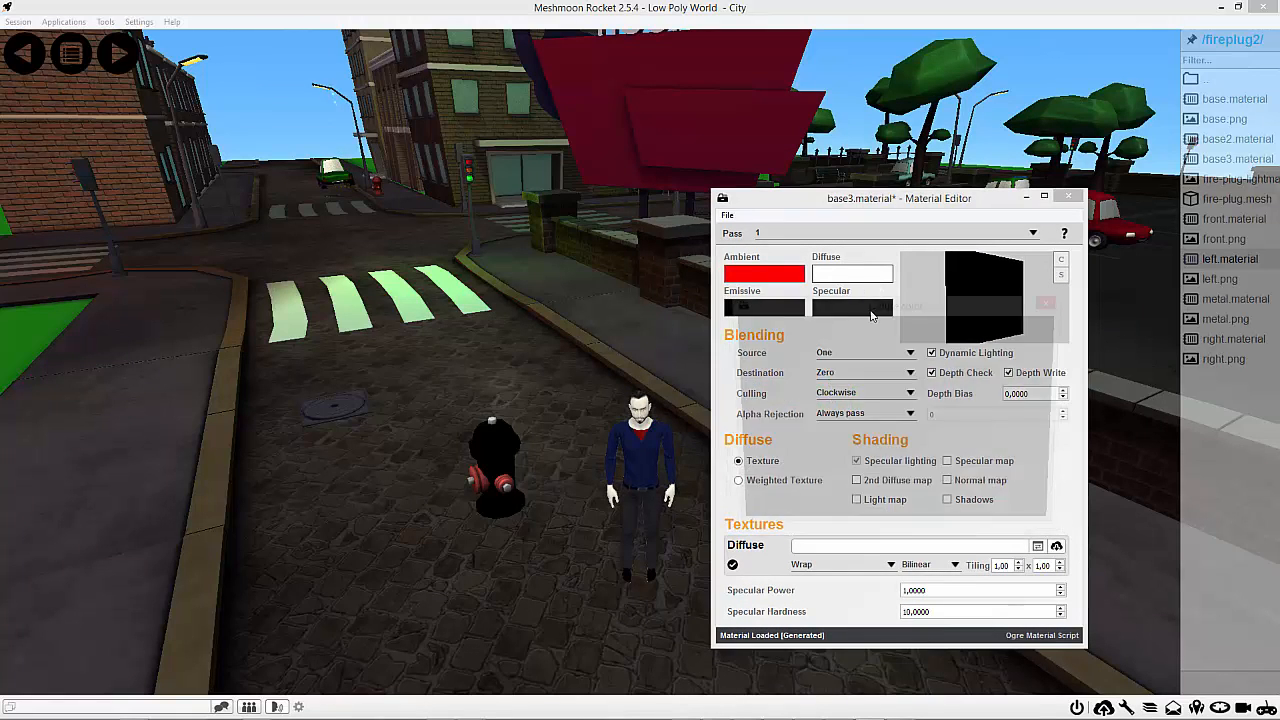
left_click(860, 275)
left_click(765, 343)
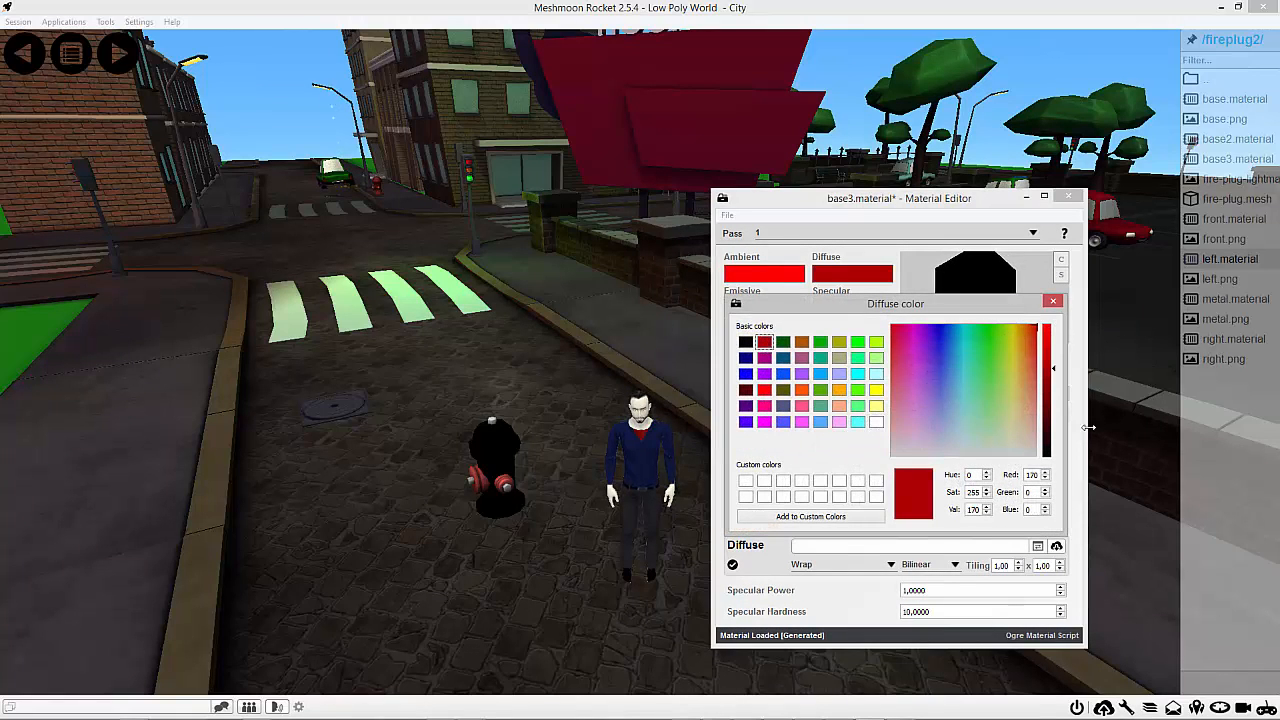
left_click(1053, 301)
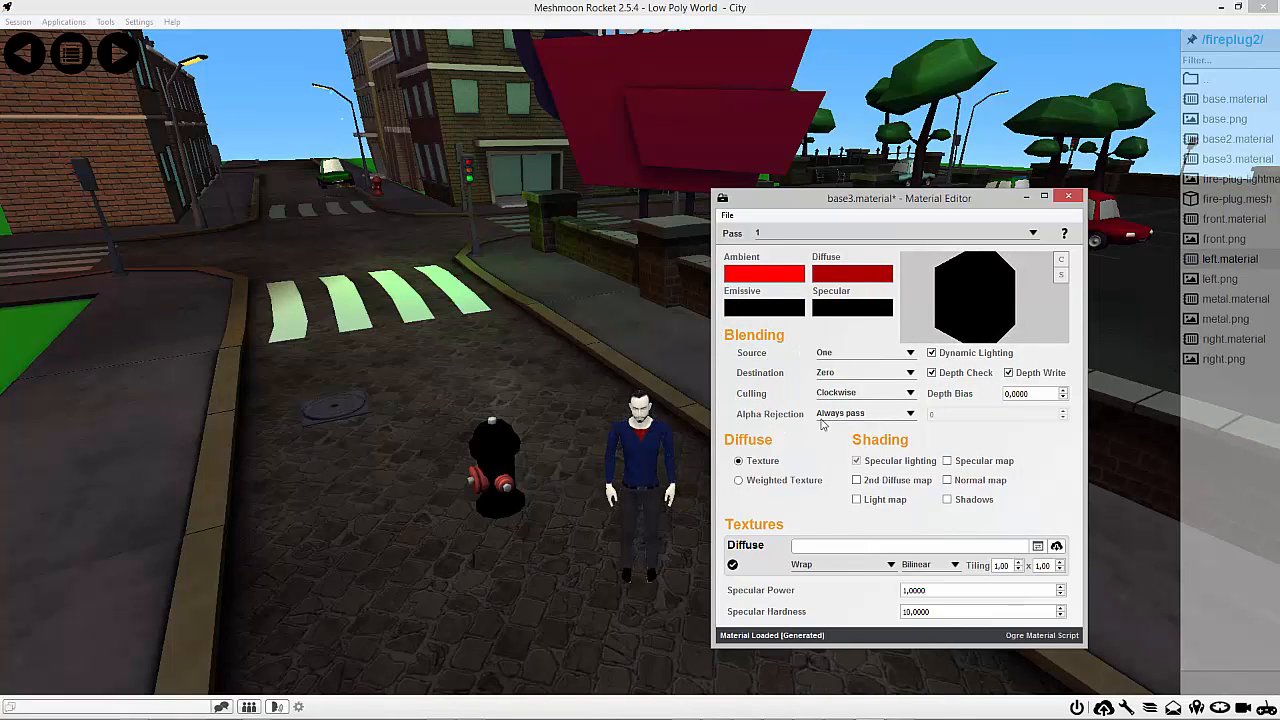
left_click(862, 353)
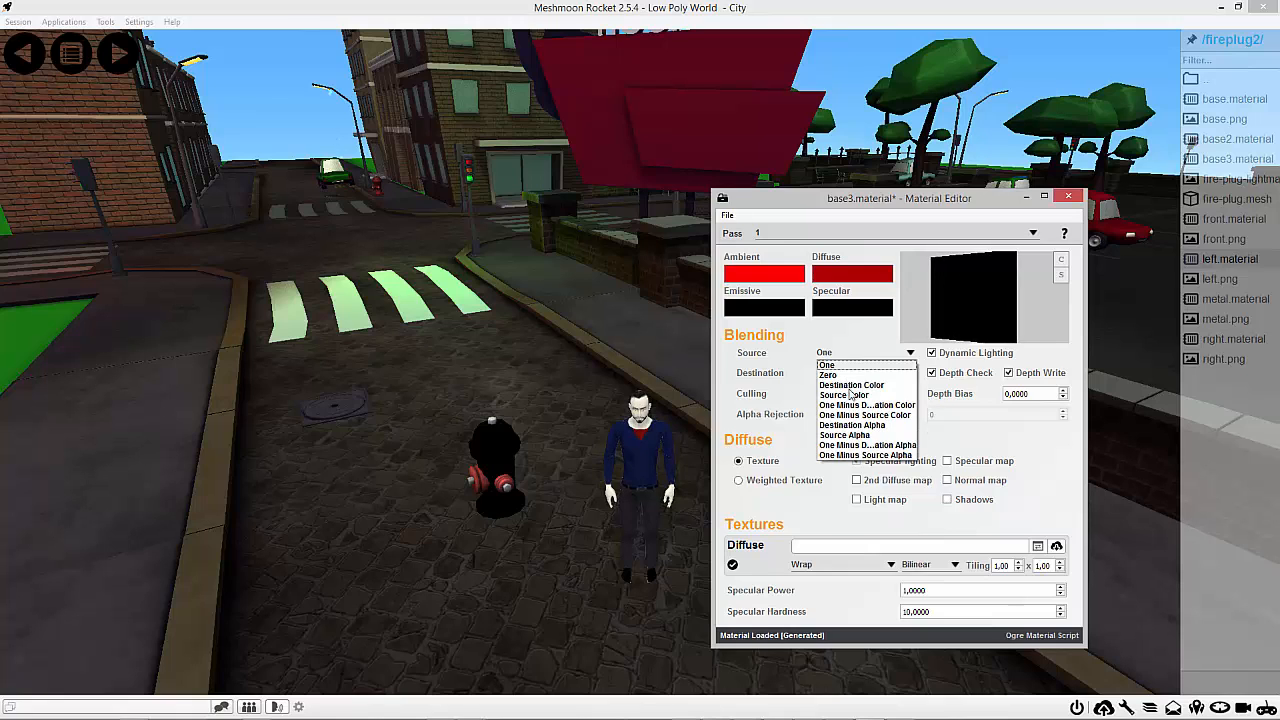
left_click(718, 368)
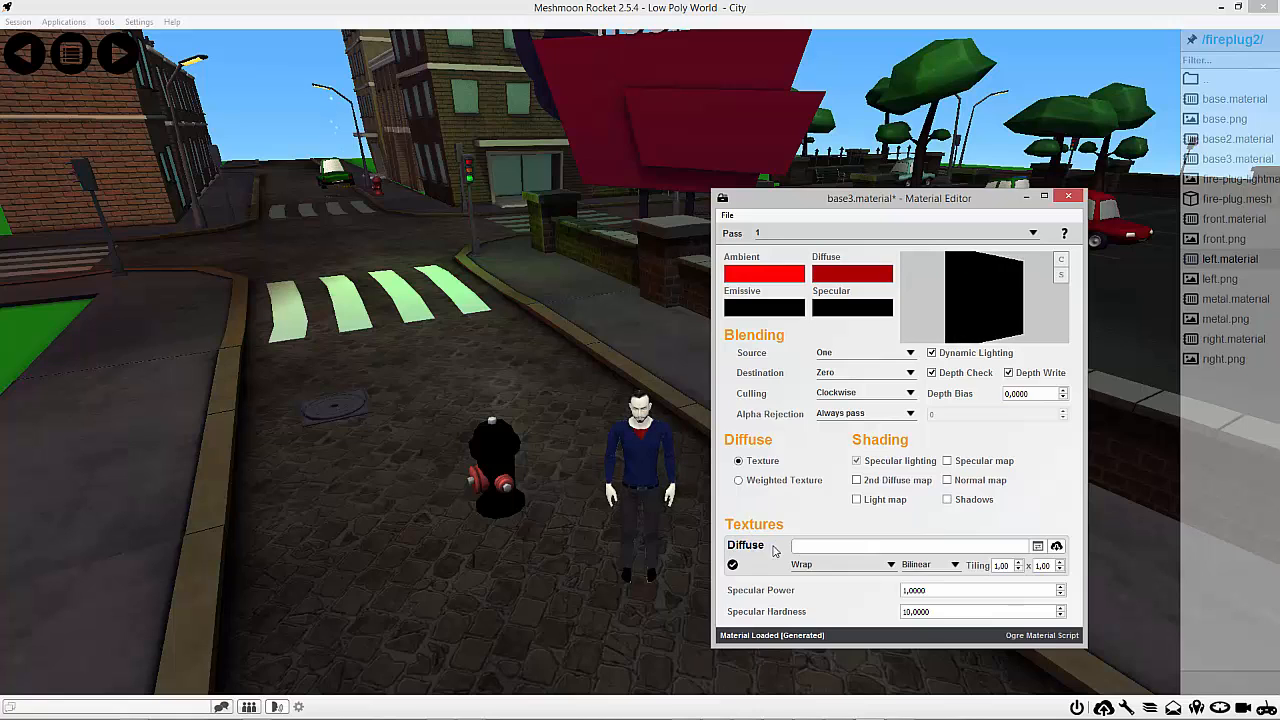
- Assign base.png from the fireplug2 storage folder as the diffuse texture of base3.material
left_click(1057, 547)
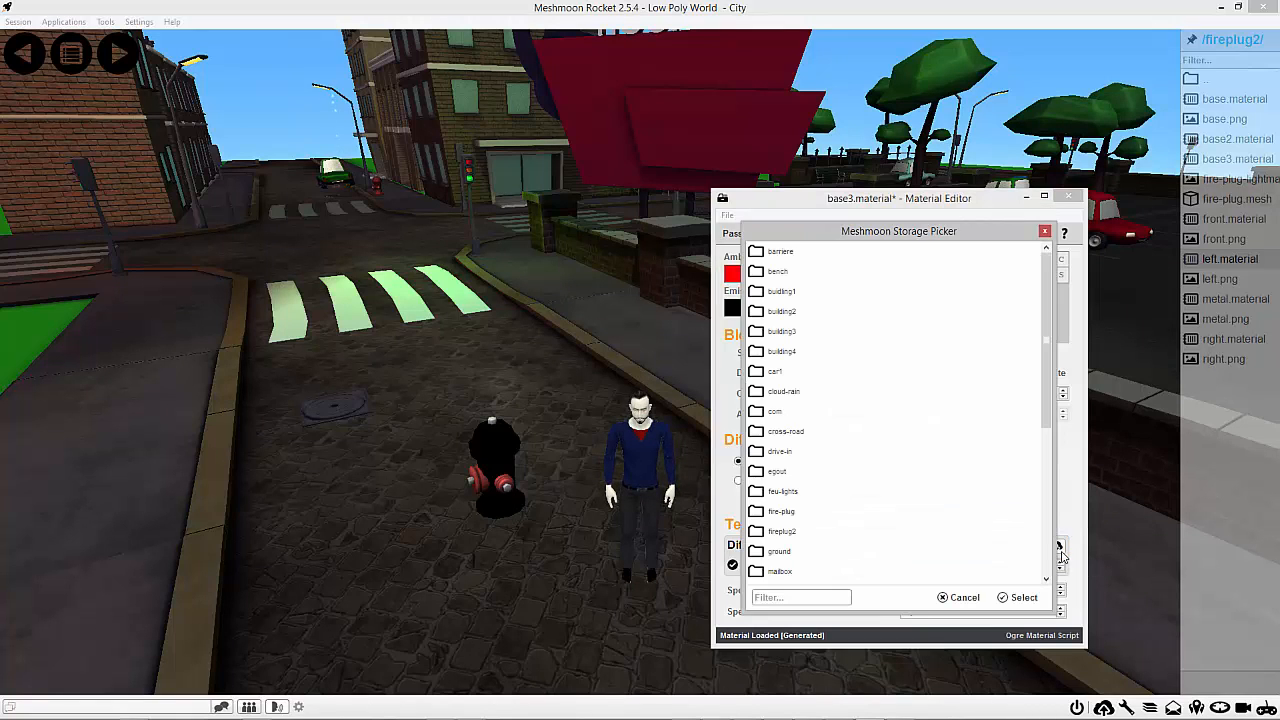
left_click_drag(912, 240, 285, 212)
scroll(174, 358, "down", 1)
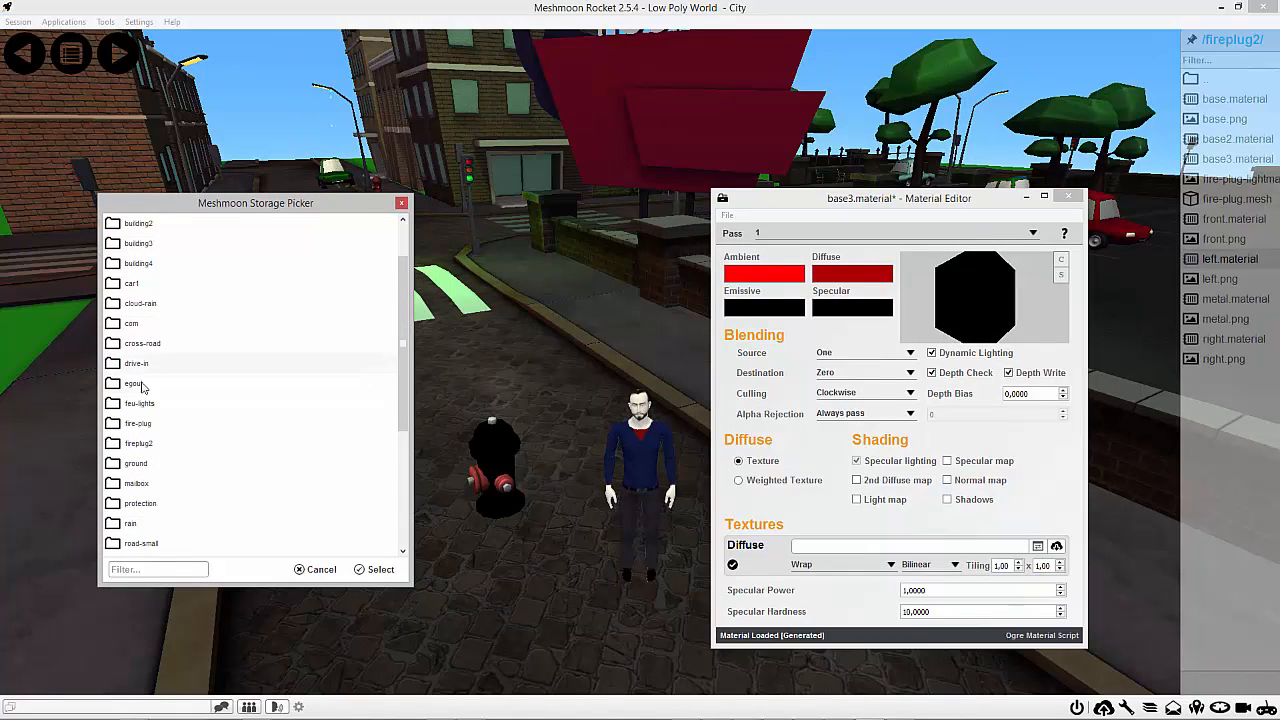
double_click(139, 446)
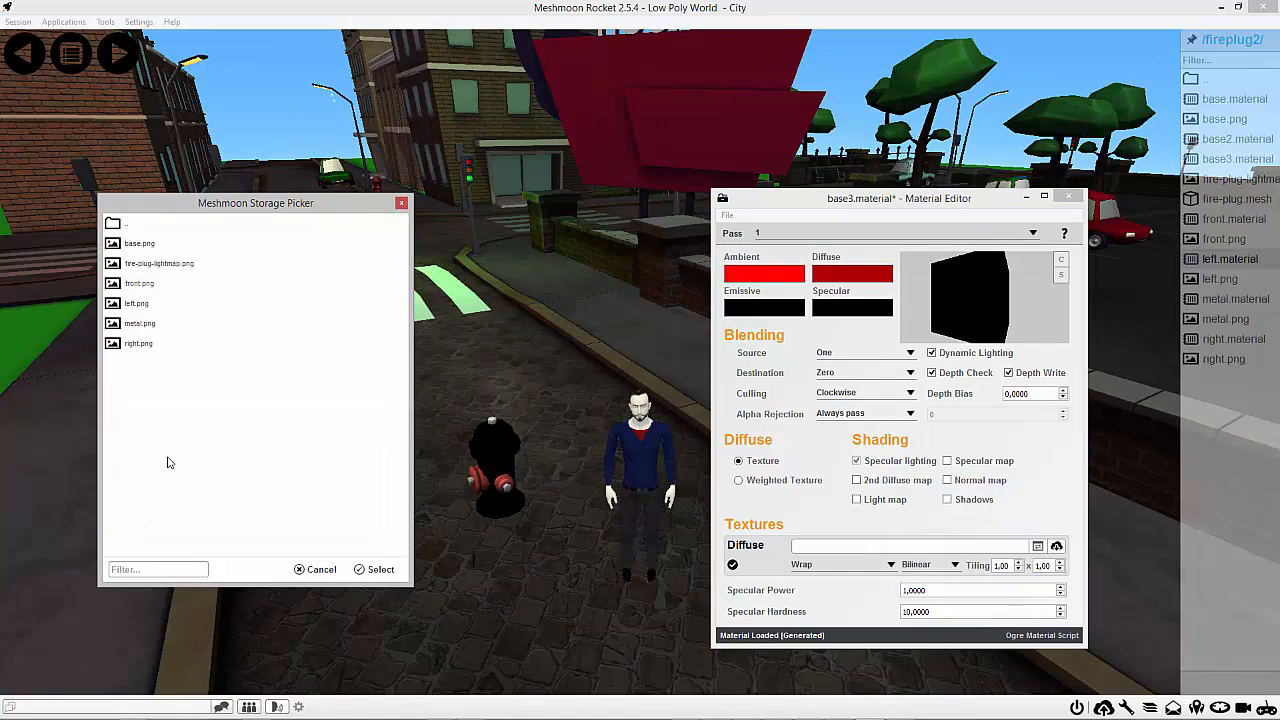
left_click(142, 245)
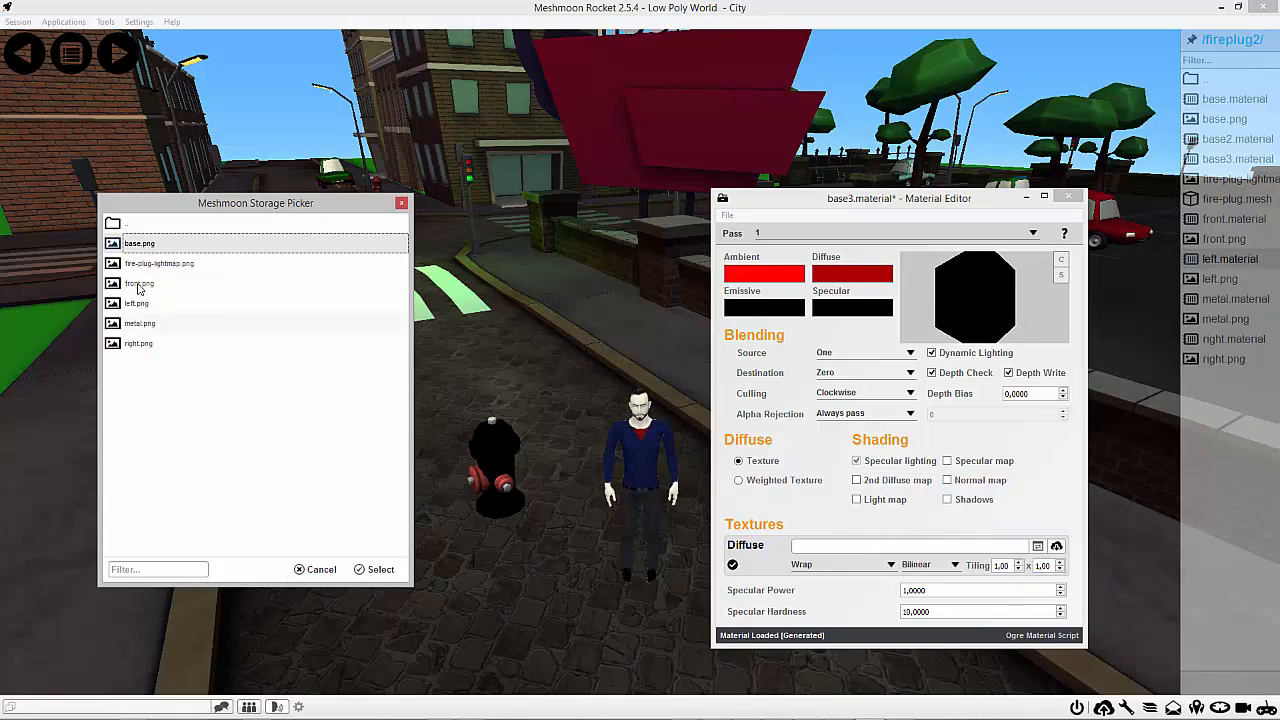
left_click(377, 570)
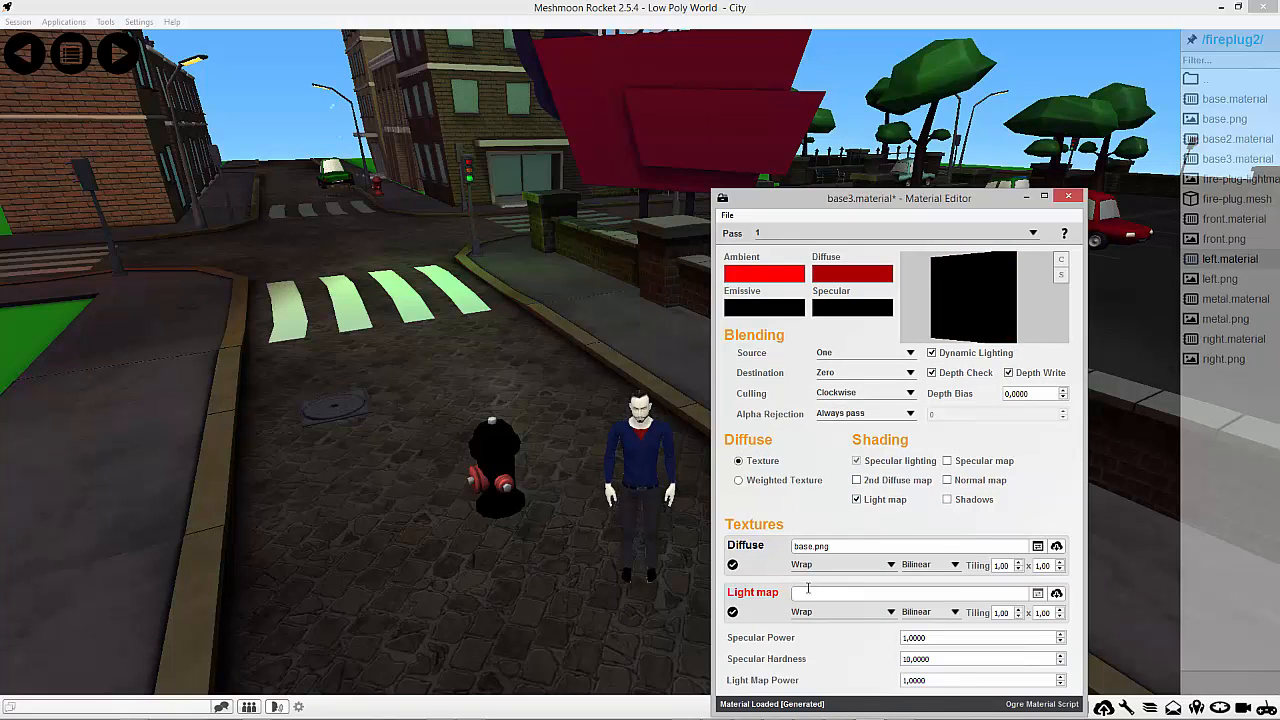
- Assign fire-plug-lightmap.png from the fireplug2 storage folder as the light map of base3.material
left_click(1056, 594)
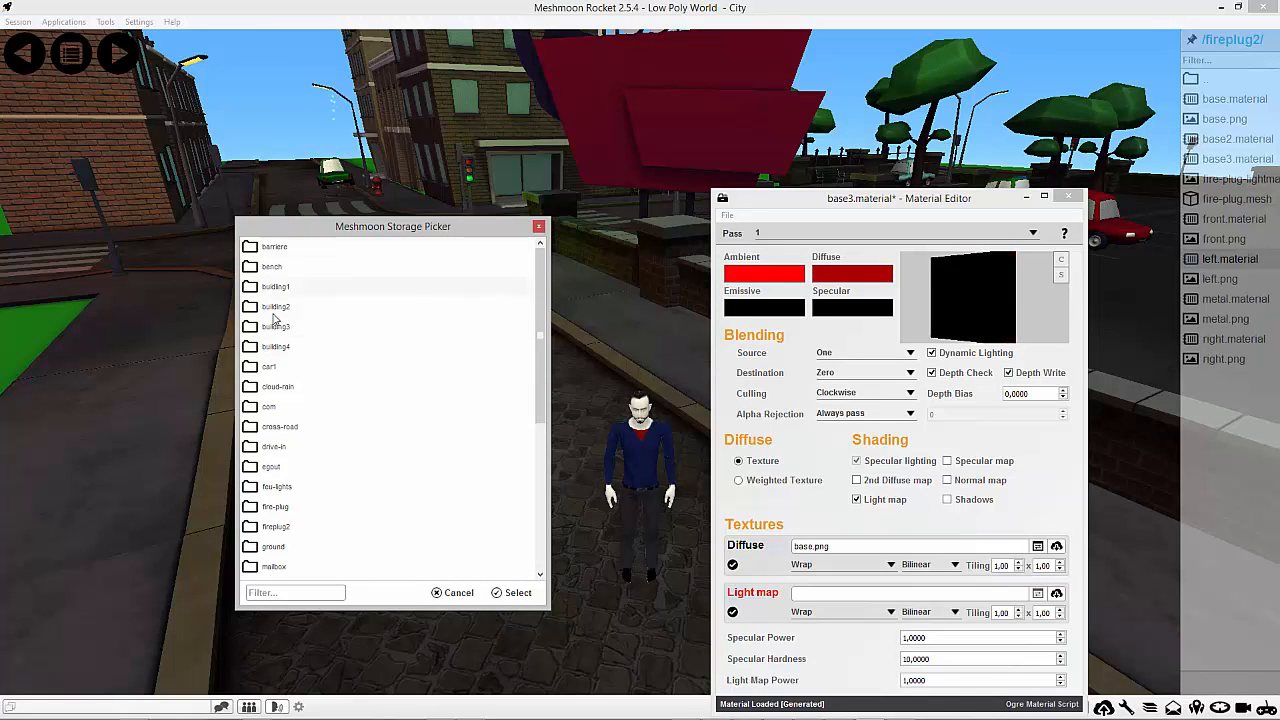
double_click(278, 532)
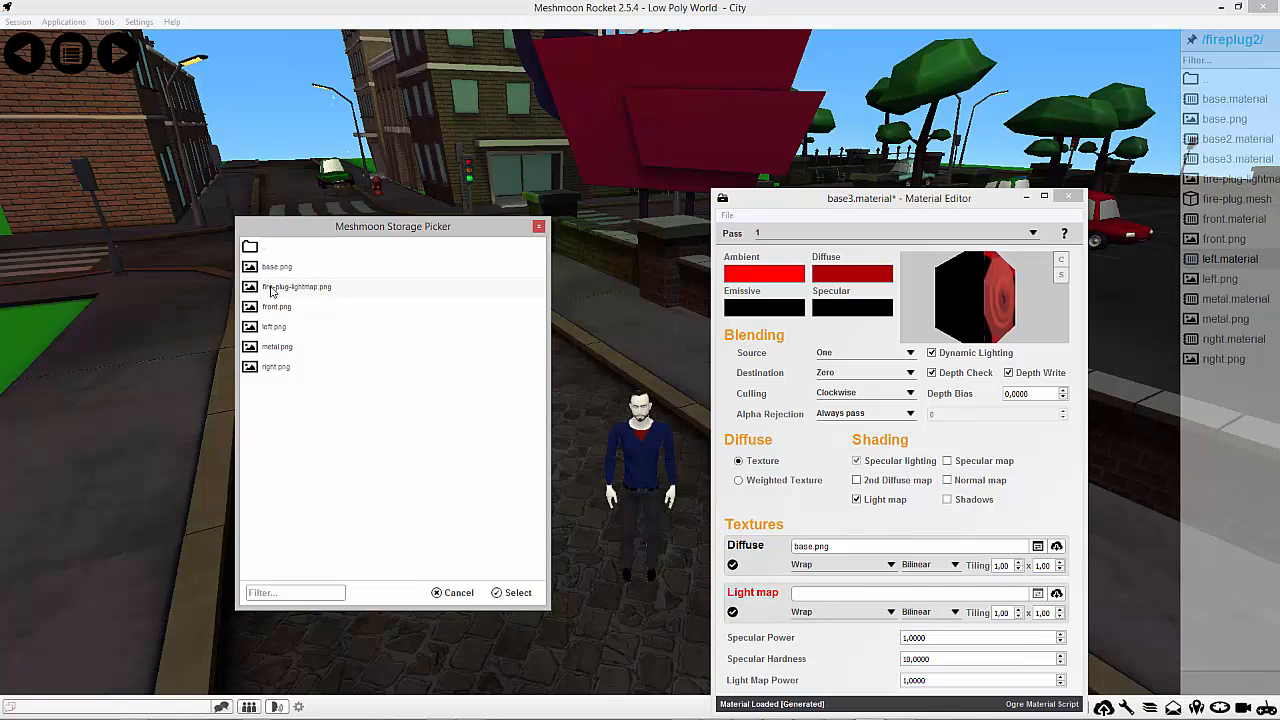
left_click(306, 289)
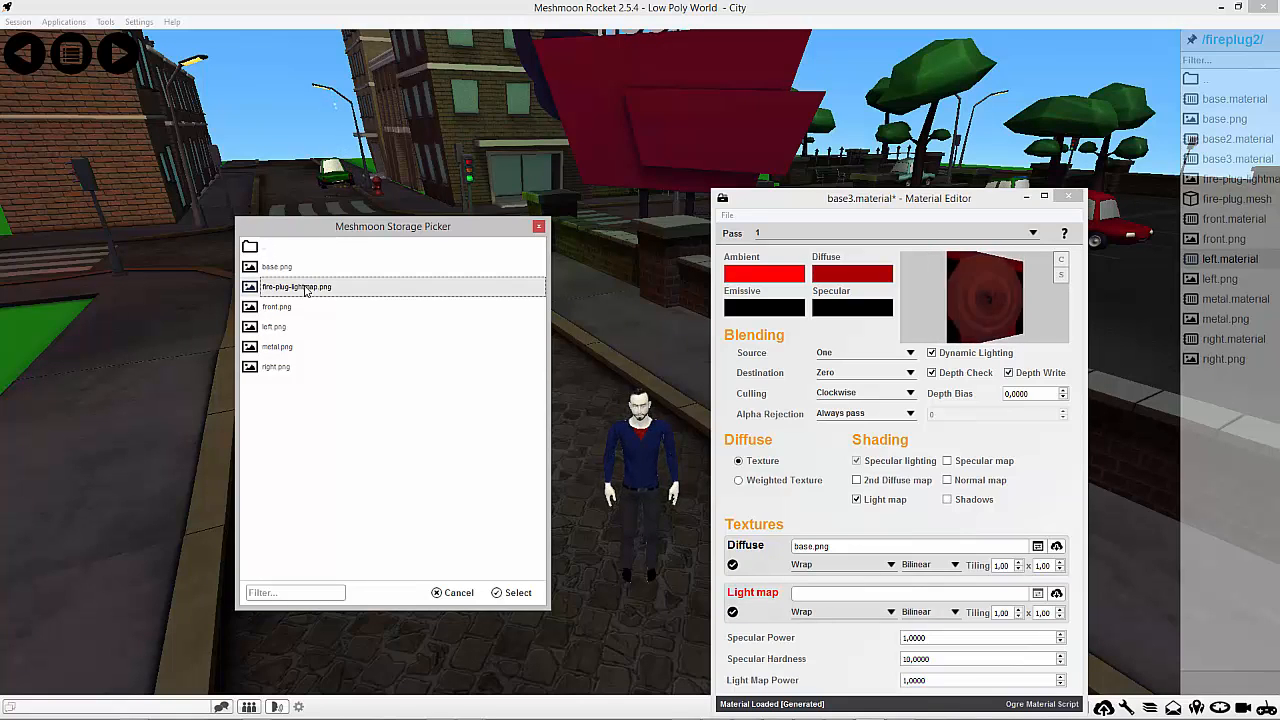
double_click(306, 289)
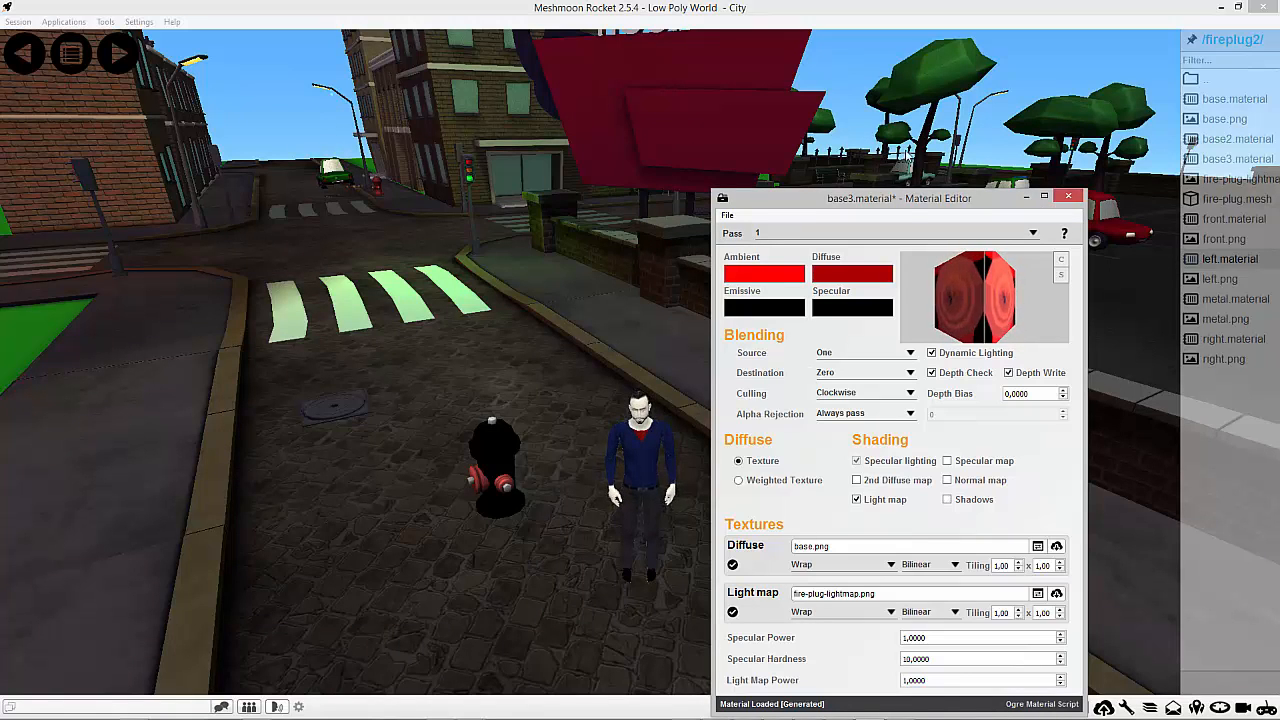
- Save the changes to base3.material and check the fire hydrant in the scene
left_click_drag(908, 194, 904, 143)
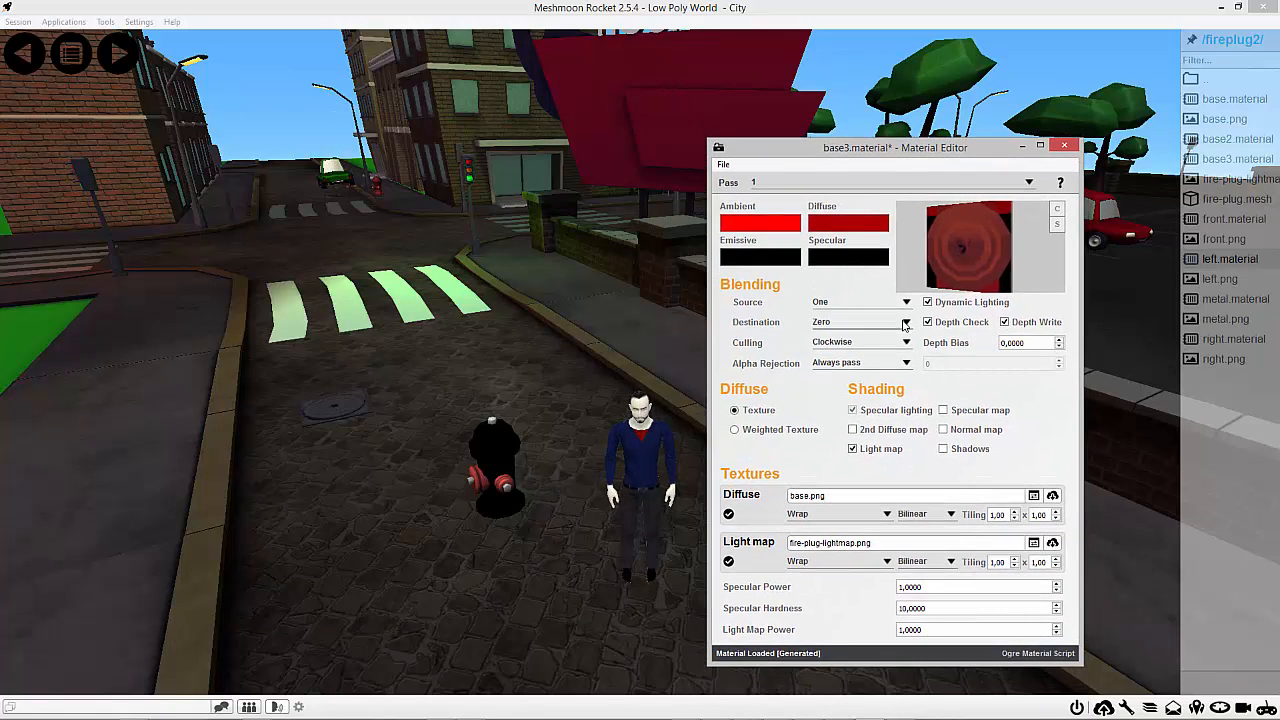
left_click(723, 164)
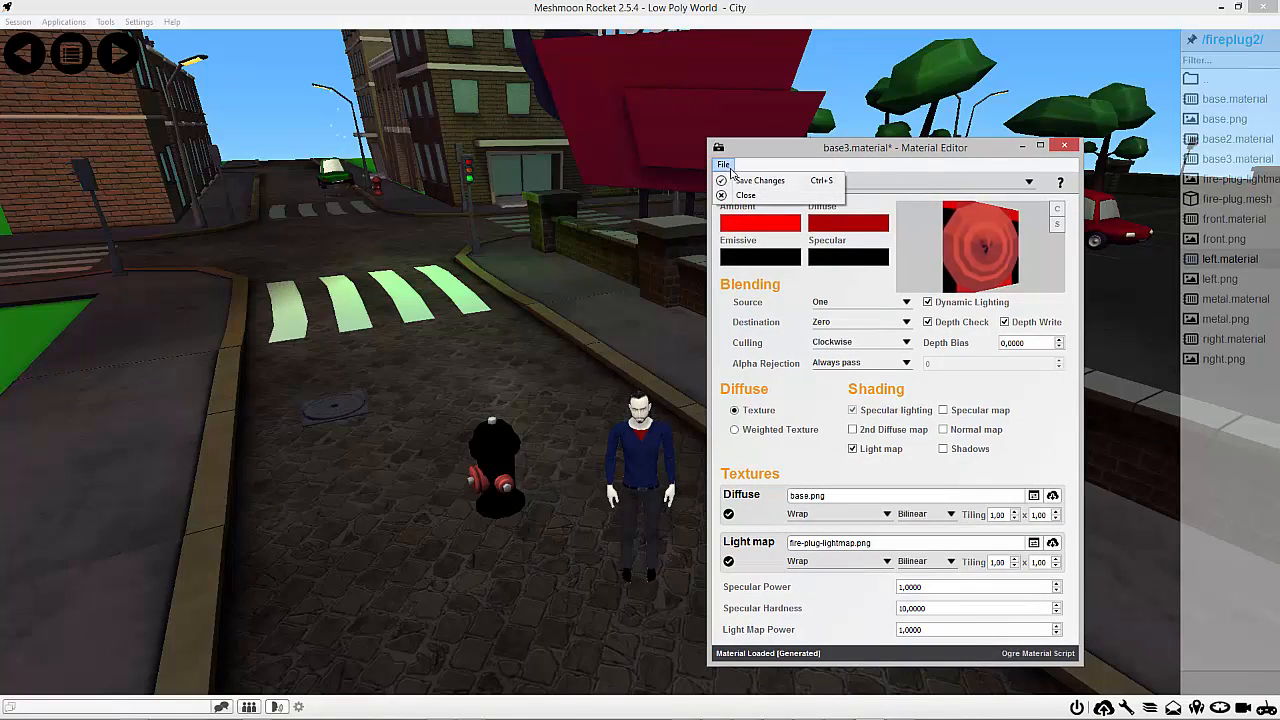
left_click(752, 181)
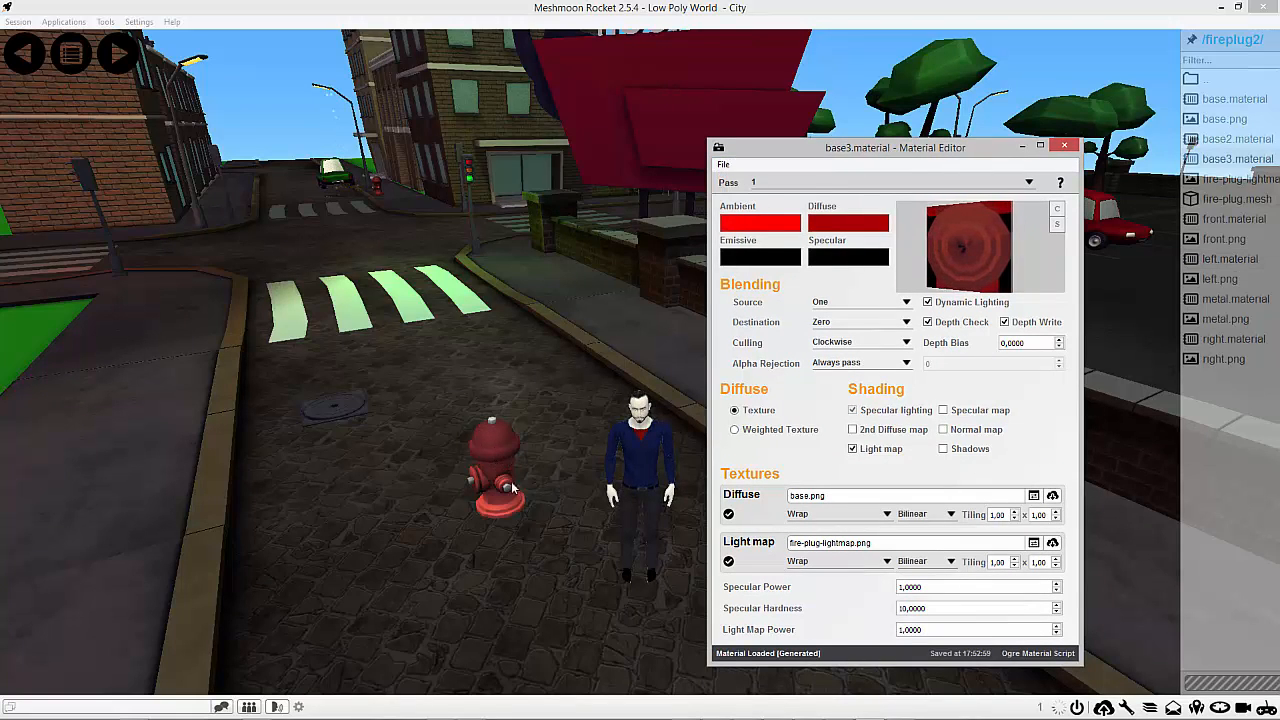
right_click_drag(501, 450, 424, 526)
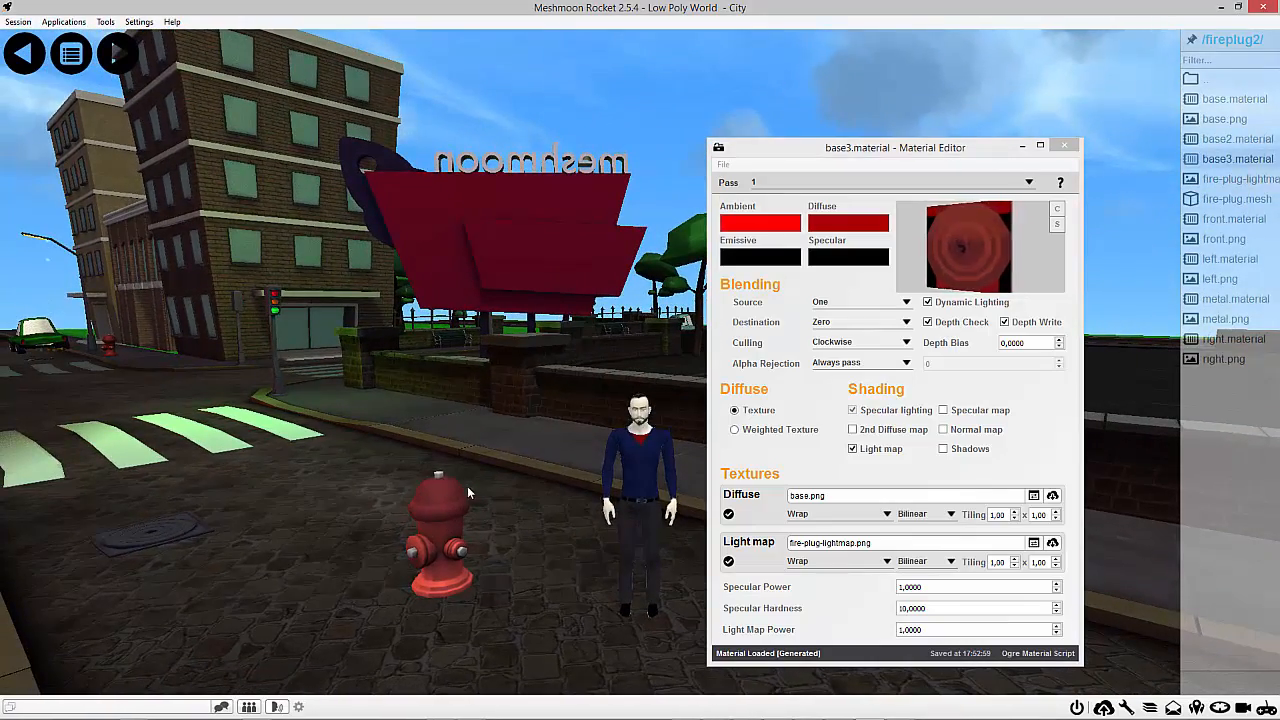
mouse_move(467, 486)
right_mouse_down()
mouse_move(470, 530)
mouse_move(600, 530)
mouse_move(585, 455)
mouse_move(467, 486)
right_mouse_up()
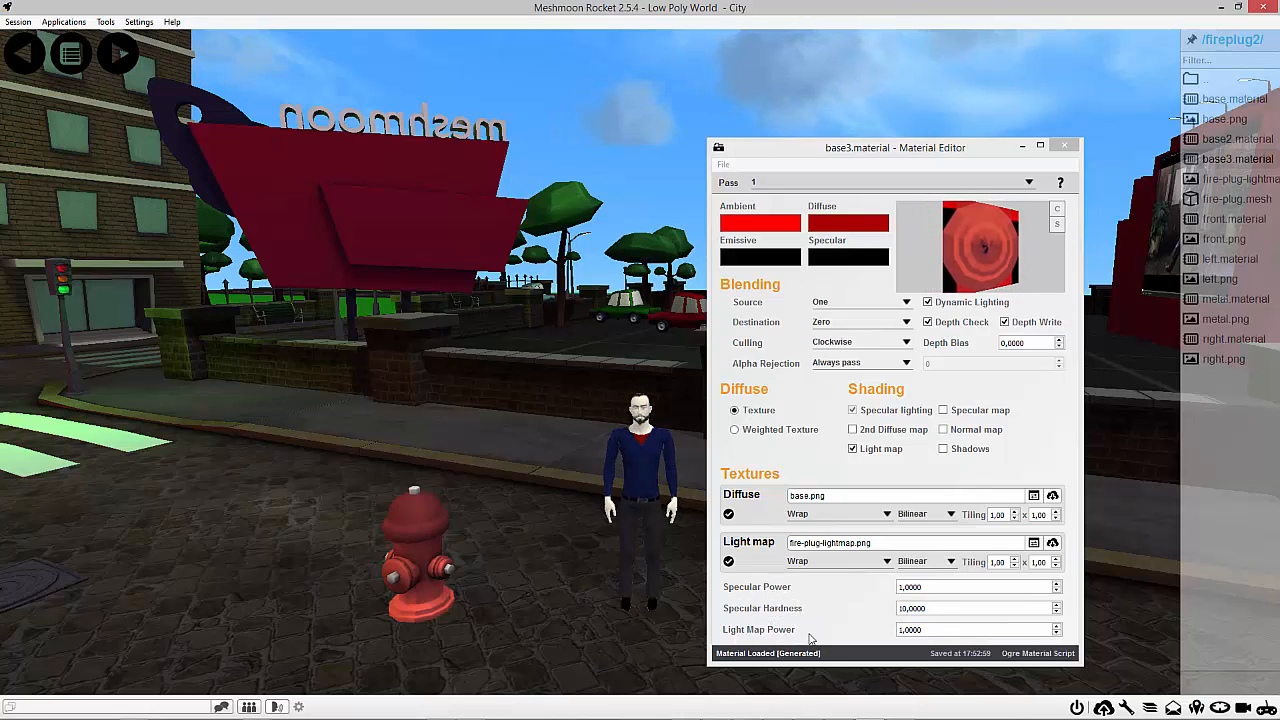
- Lower the light map power of base3.material to -0.5 and save the material
left_click(1057, 634)
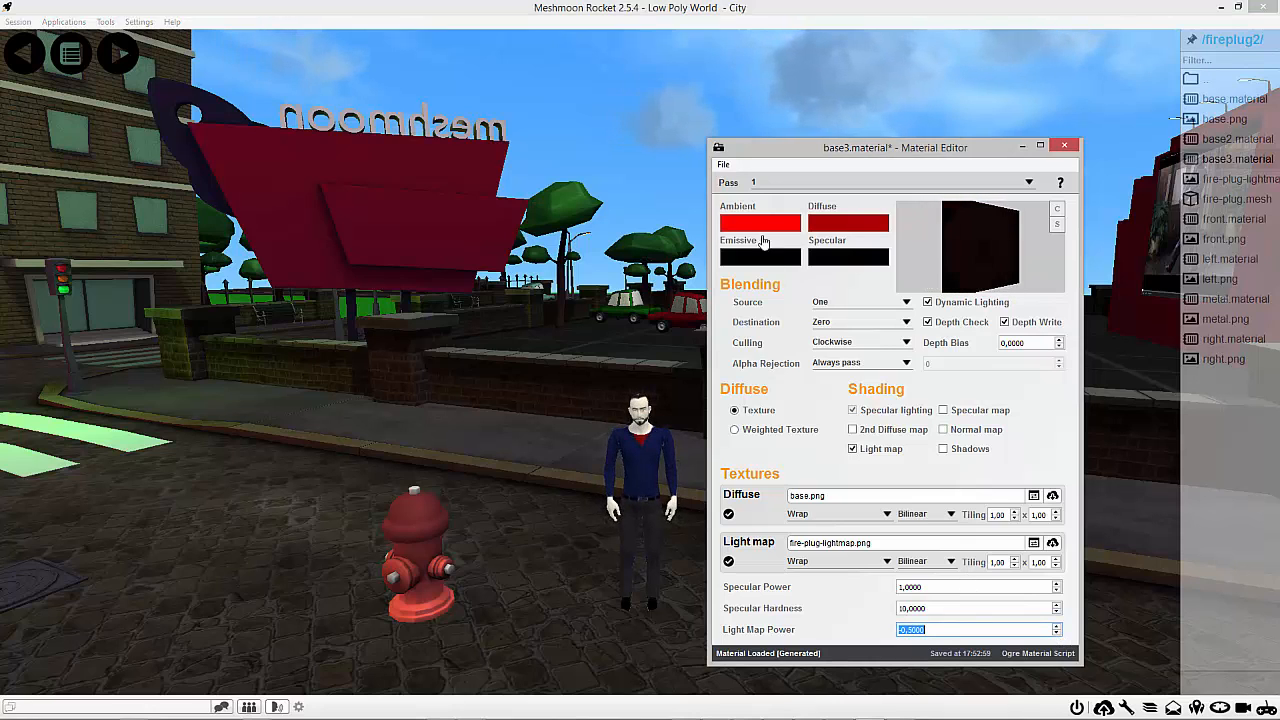
left_click(721, 166)
left_click(743, 181)
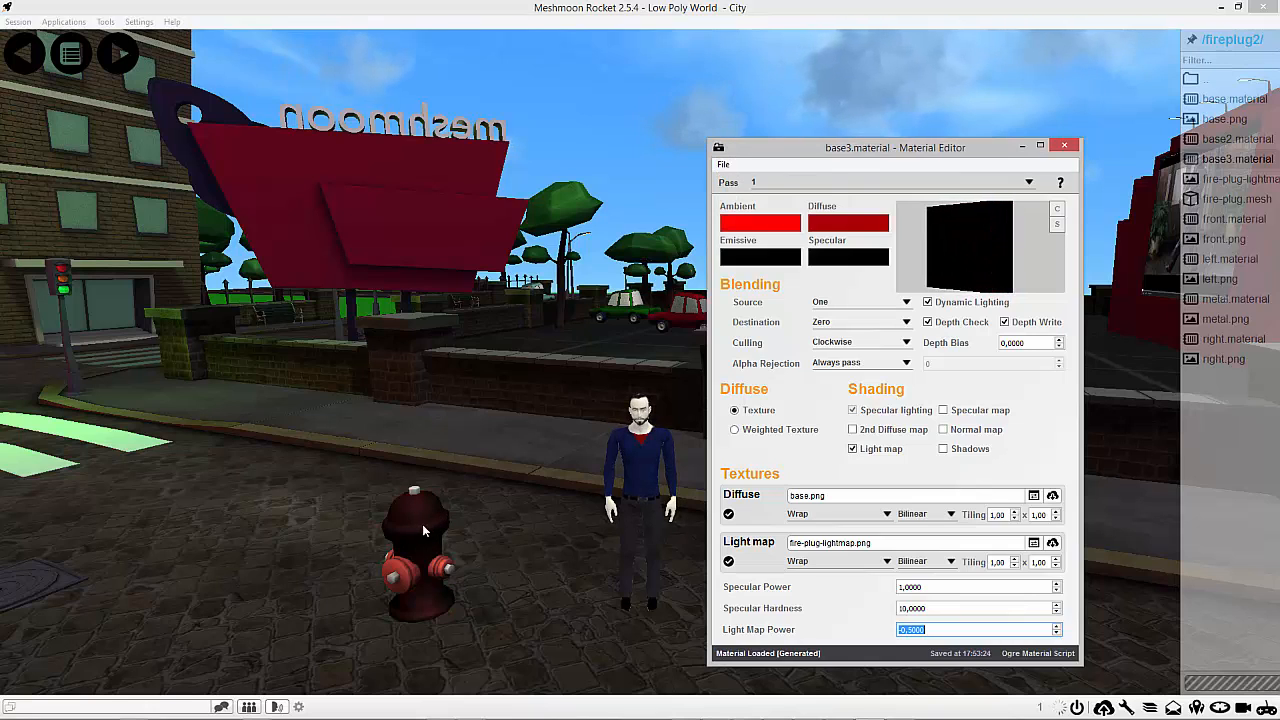
- Return the light map power of base3.material to 1 and save the material
left_click(1058, 633)
left_click(1058, 627)
left_click(1058, 627)
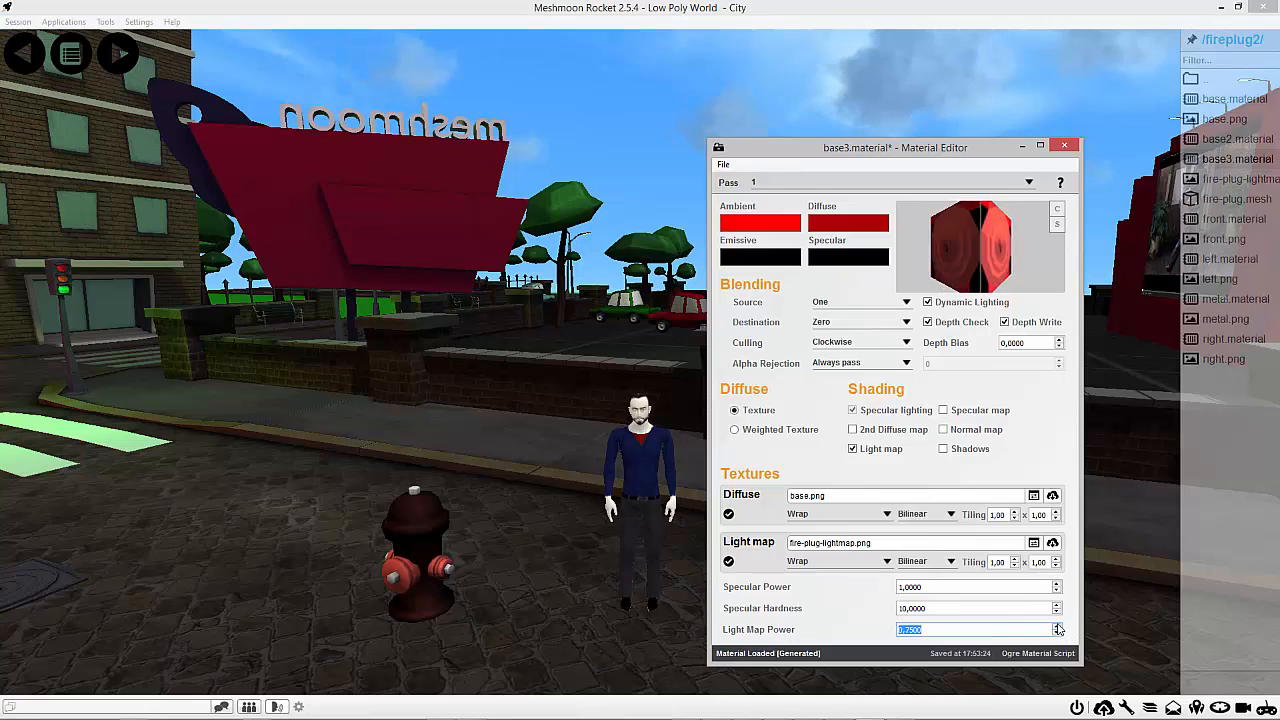
left_click(1056, 634)
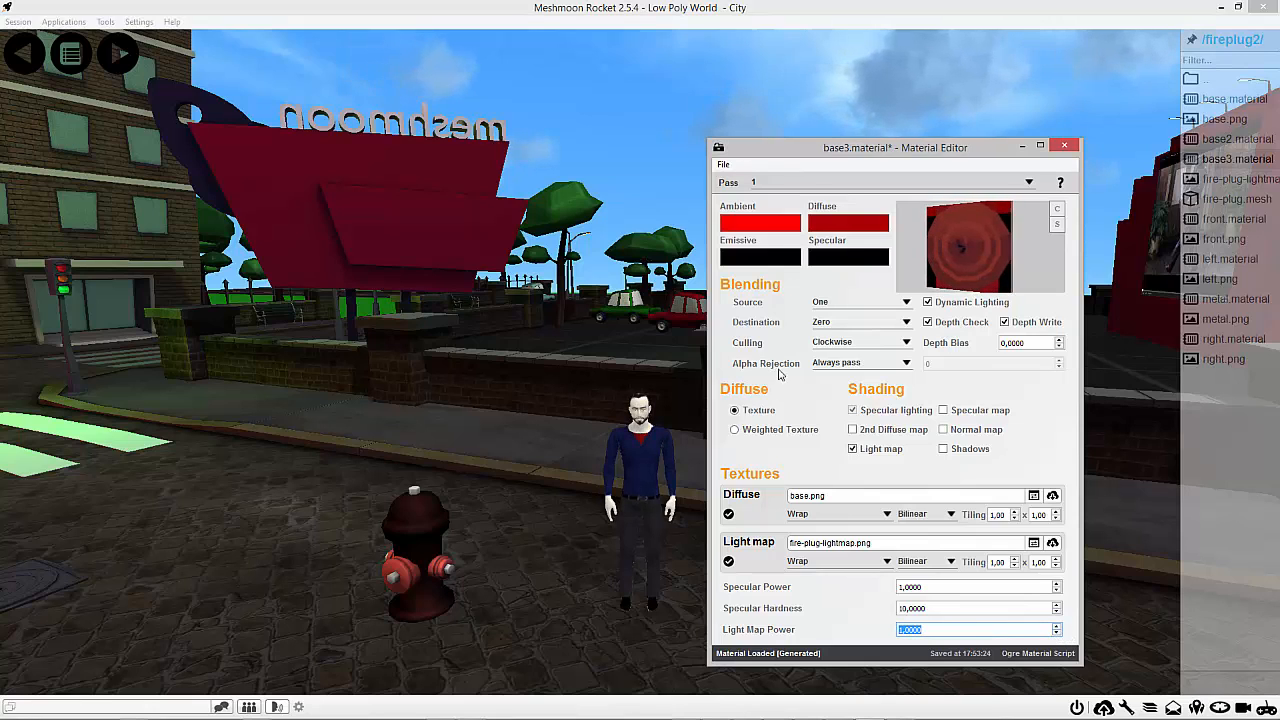
left_click(723, 164)
left_click(756, 181)
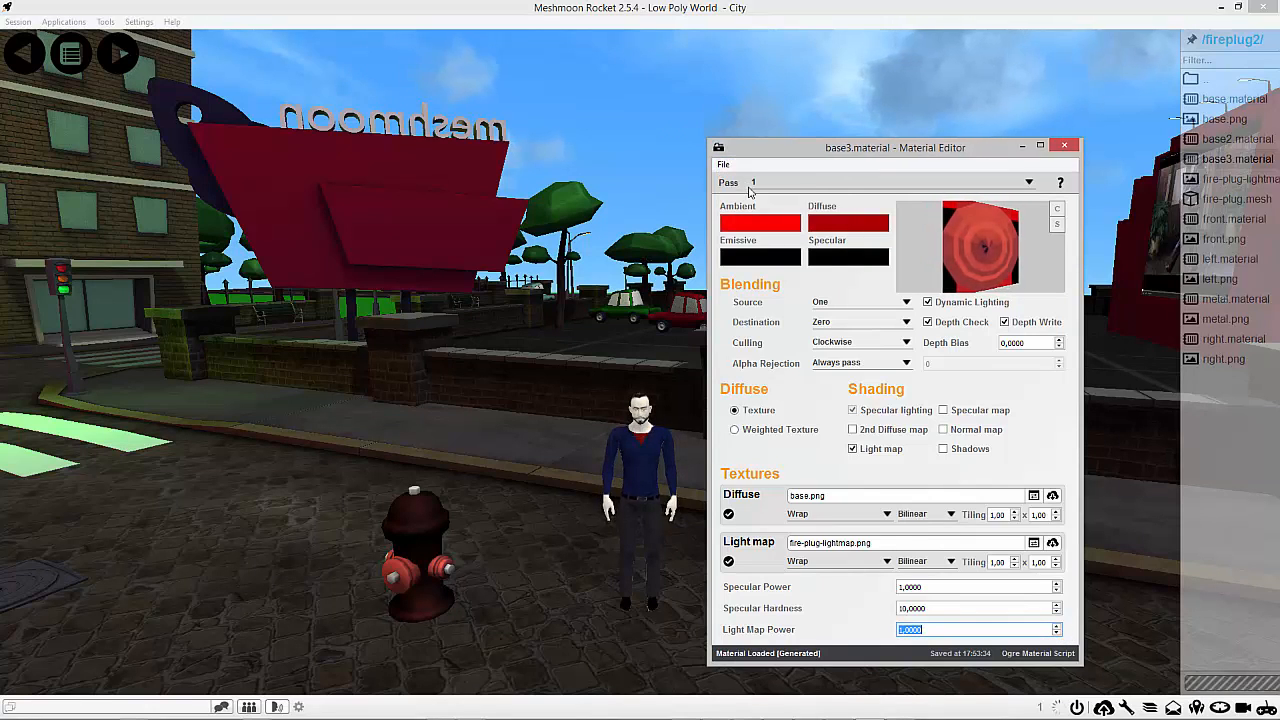
- Try the specular map, normal map and 2nd diffuse map shading options of base3.material and switch them off again
left_click(945, 412)
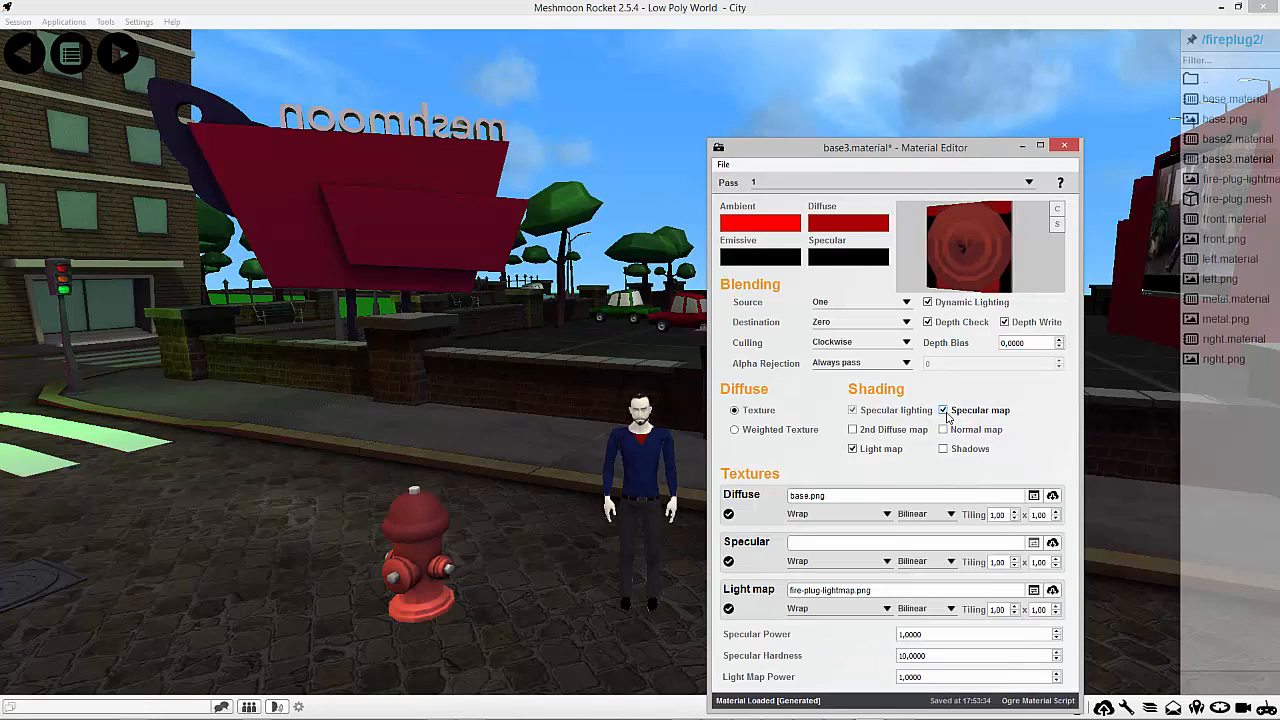
left_click(944, 430)
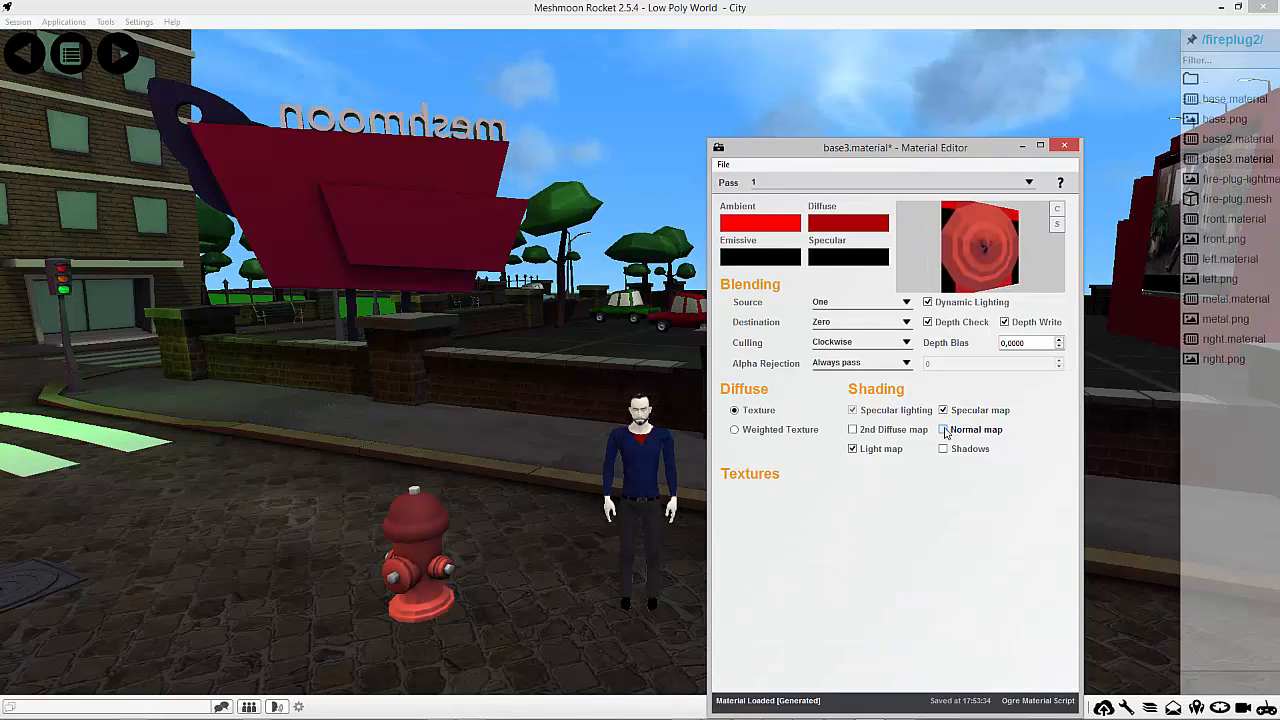
left_click(853, 430)
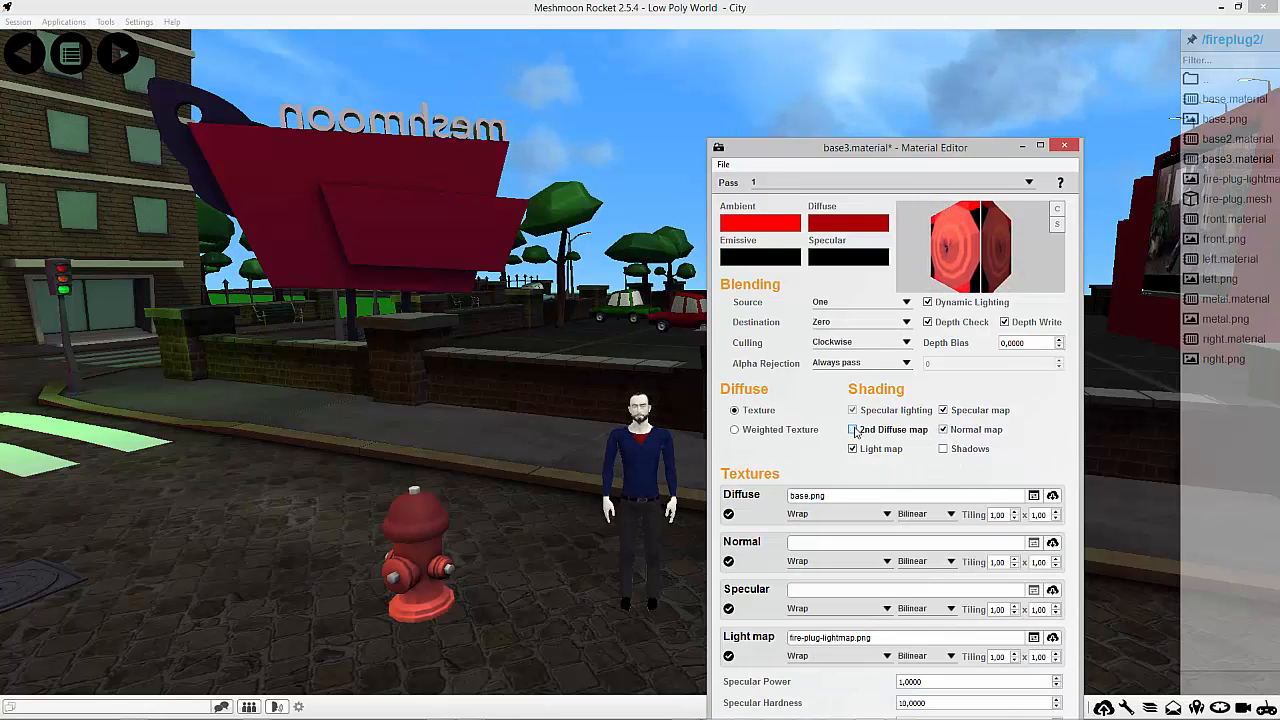
left_click(853, 430)
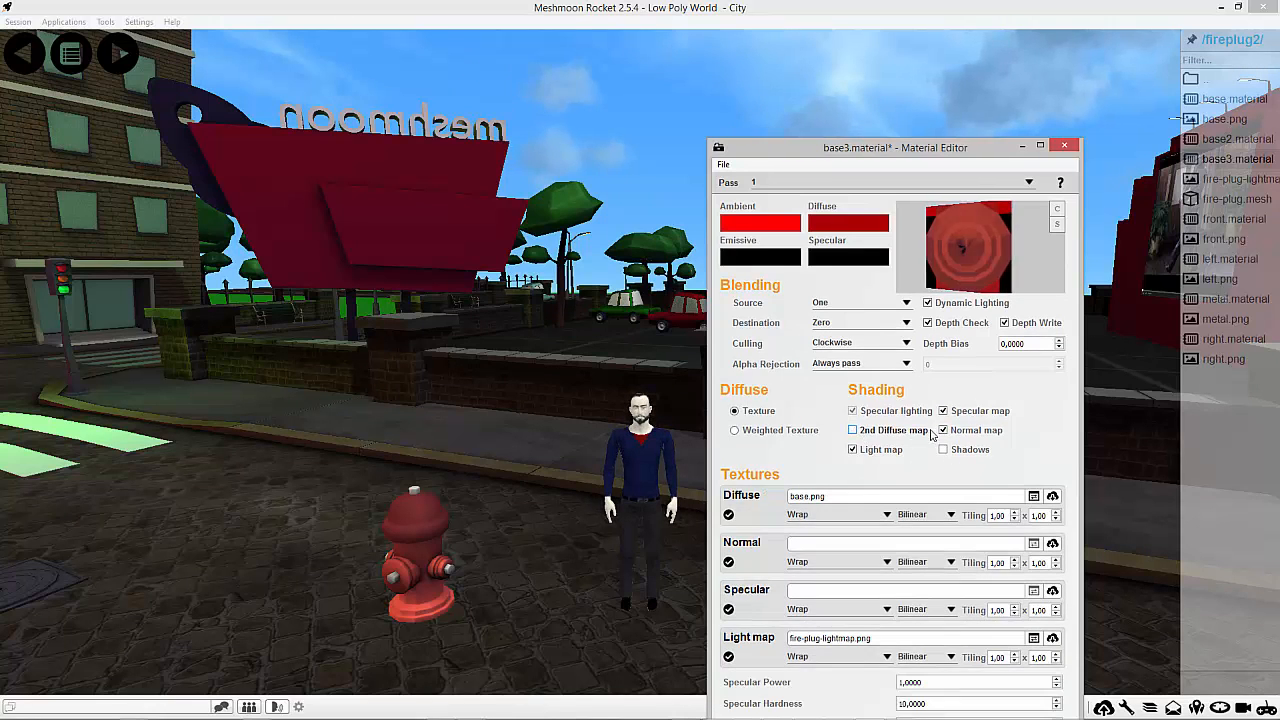
left_click(944, 430)
left_click(944, 411)
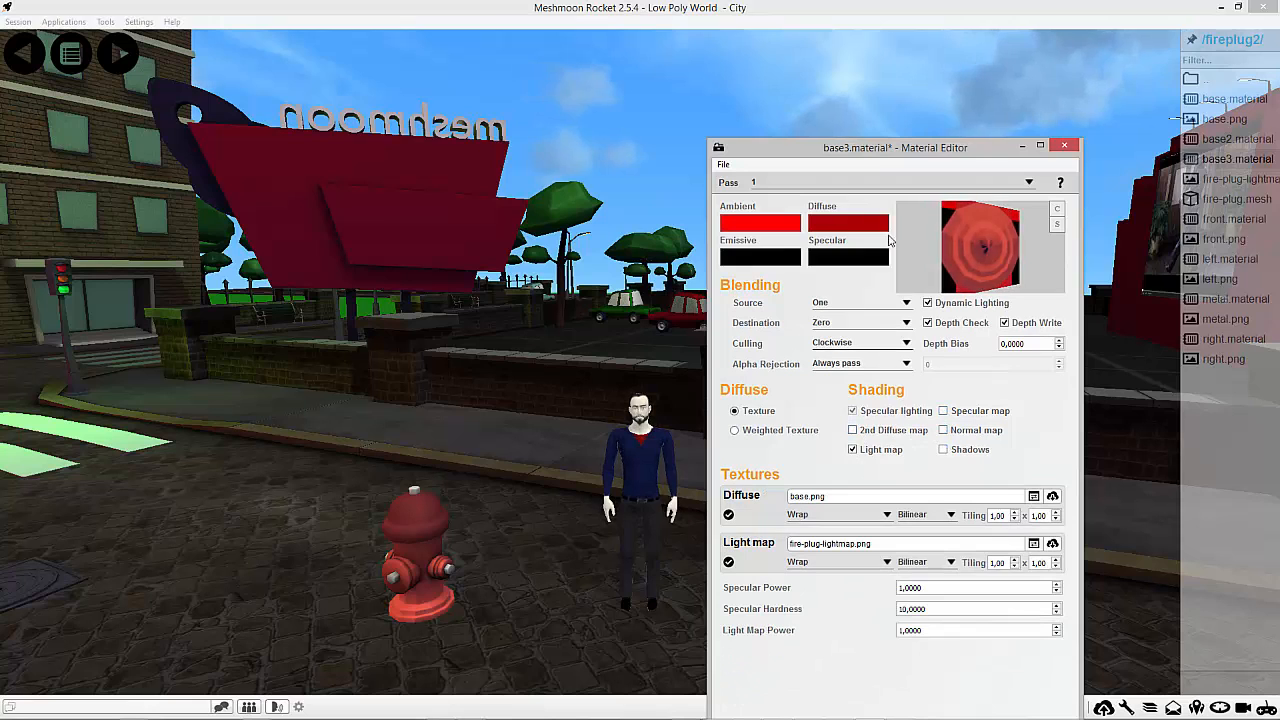
- Enable the Shadows shading option of base3.material
left_click_drag(886, 148, 859, 111)
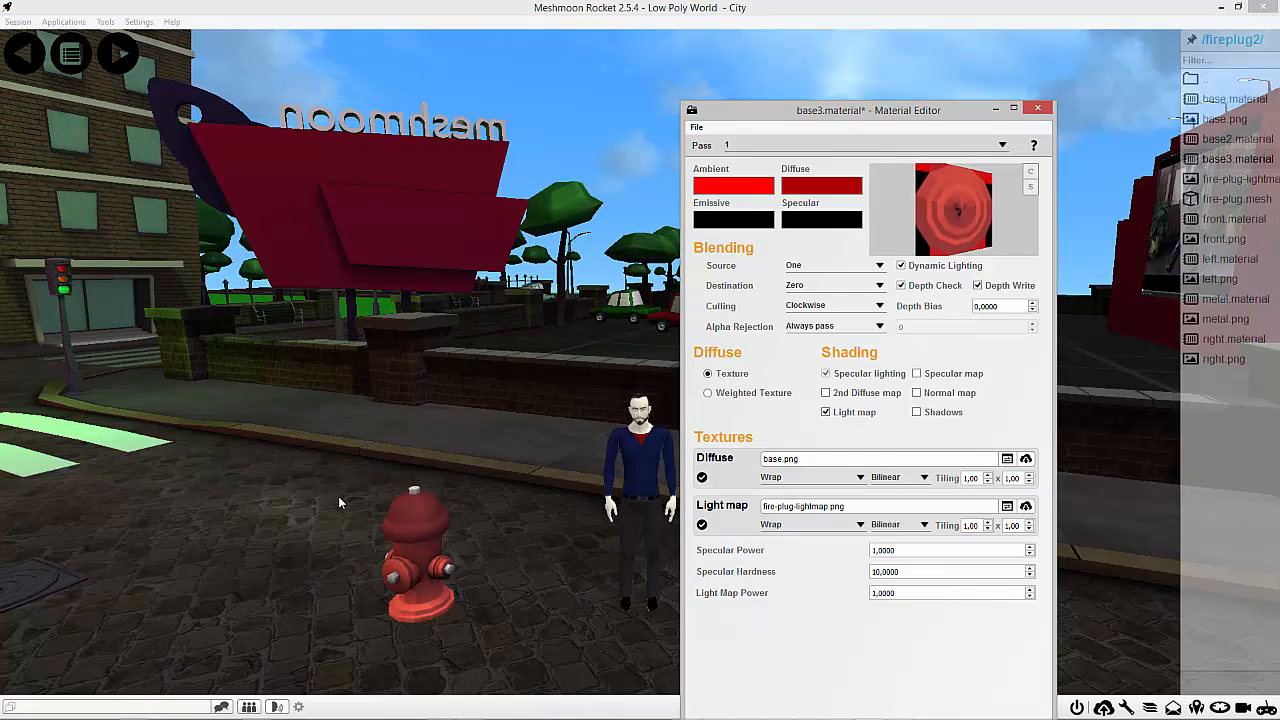
left_click(917, 413)
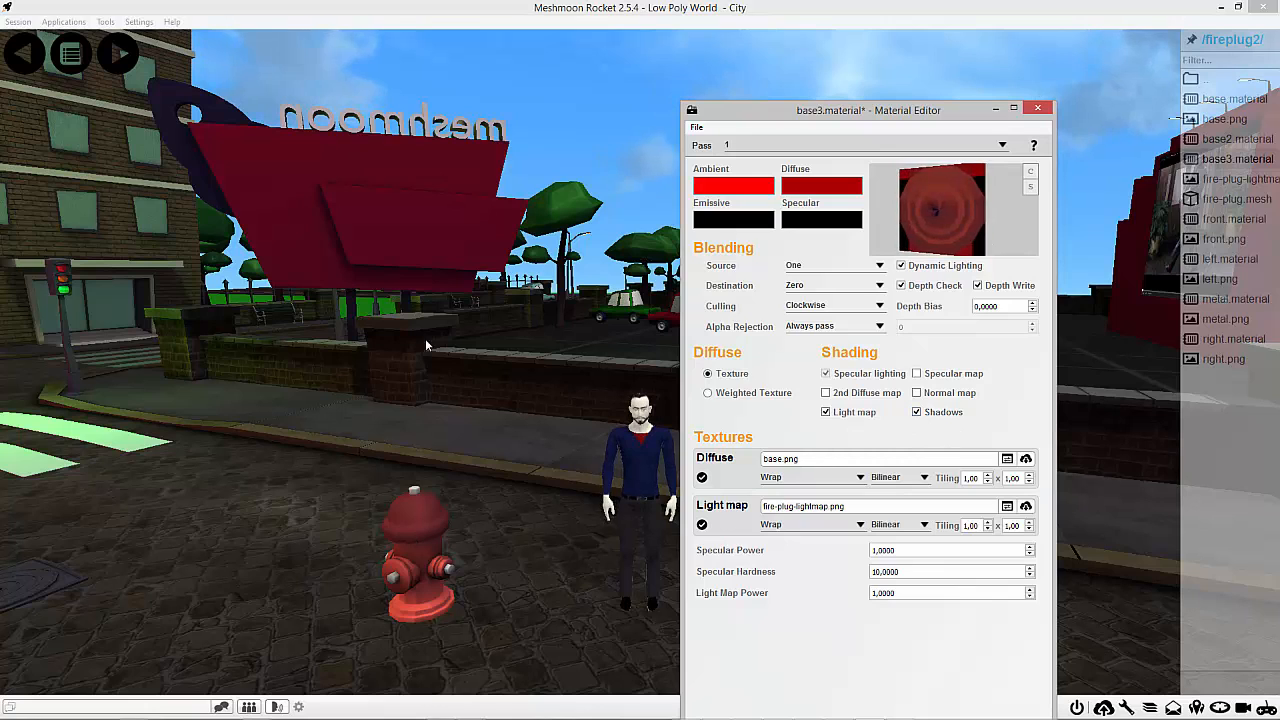
- Open the fire-plug entity from the scene structure, enable Cast shadows on its mesh, and close both editing windows
left_click(105, 22)
left_click(125, 52)
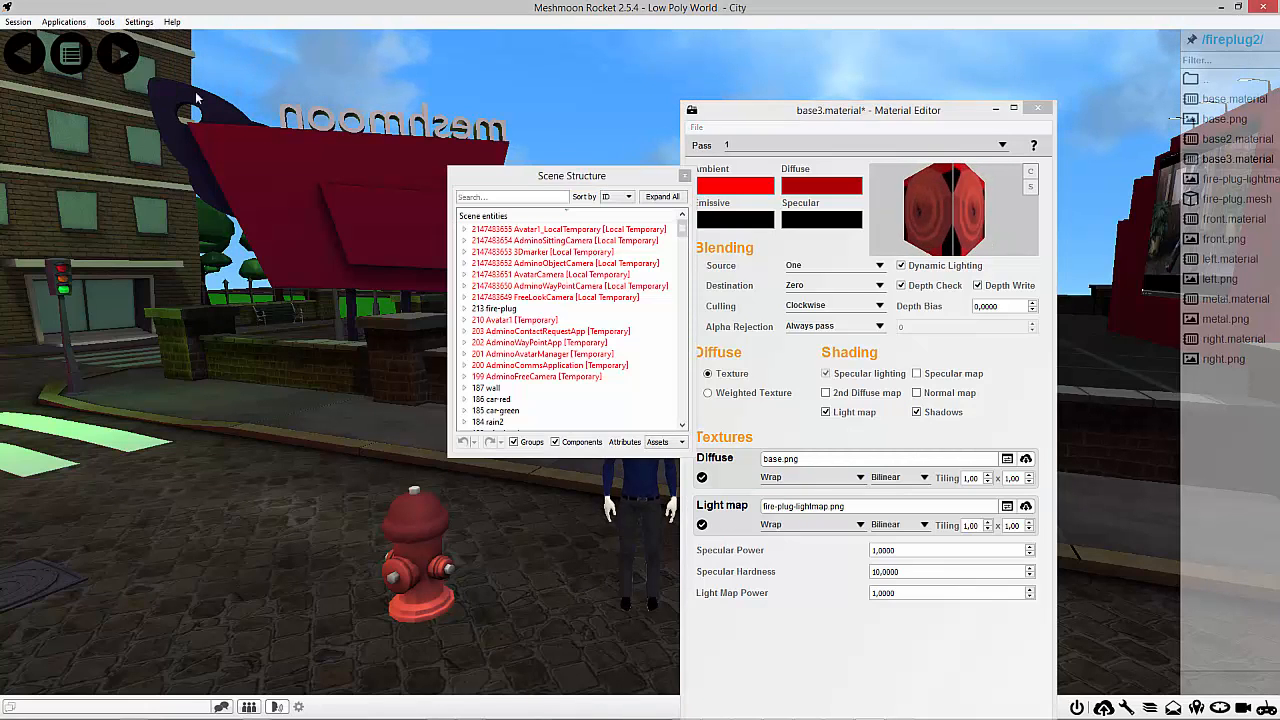
left_click_drag(560, 182, 188, 222)
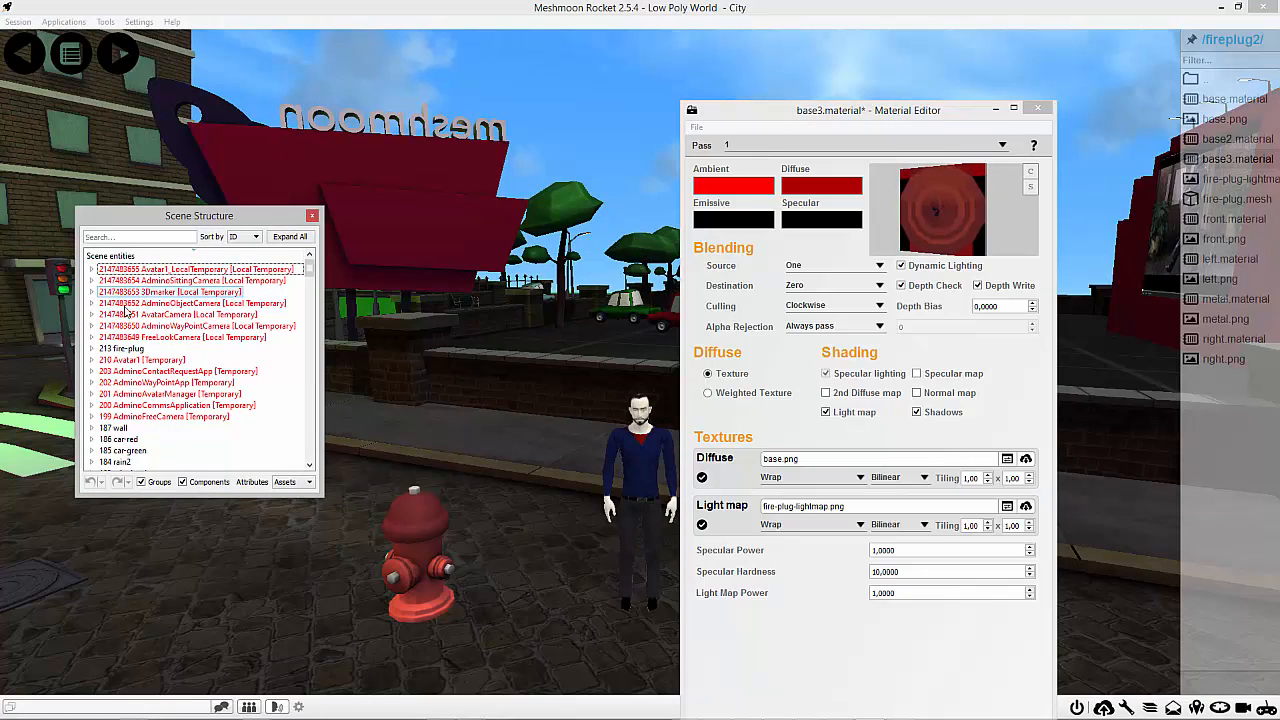
double_click(124, 349)
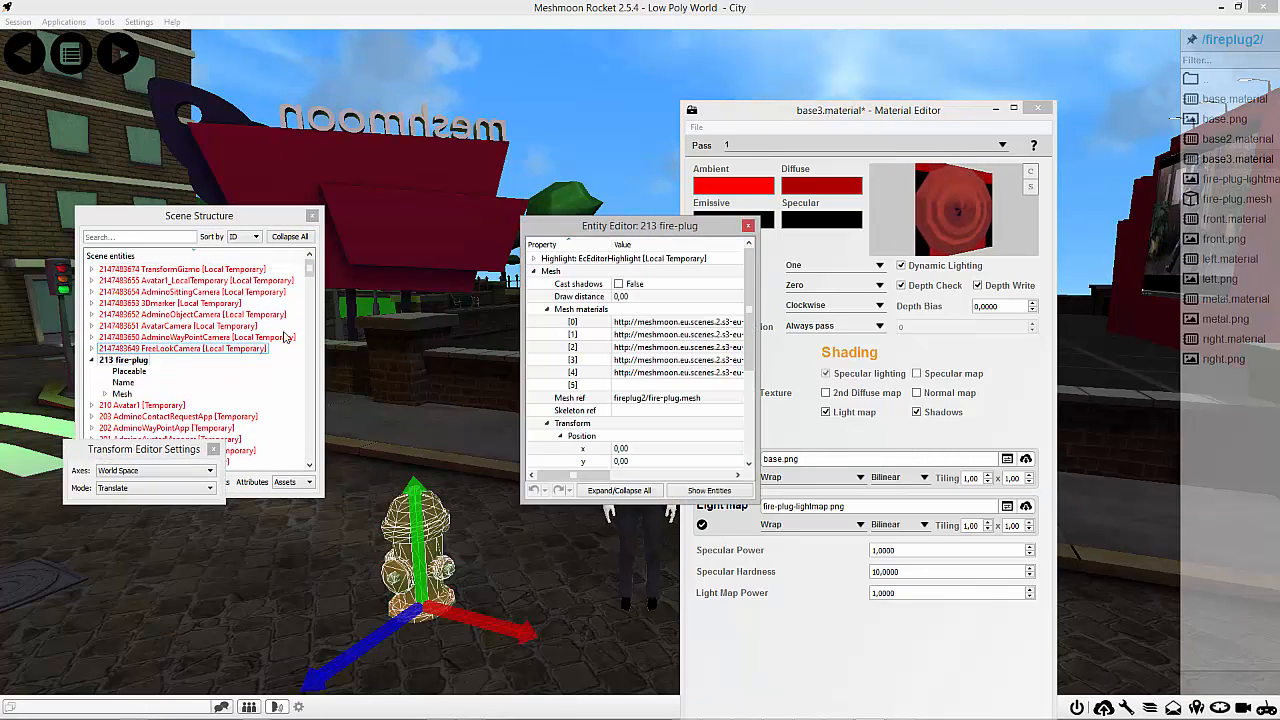
left_click_drag(561, 231, 603, 404)
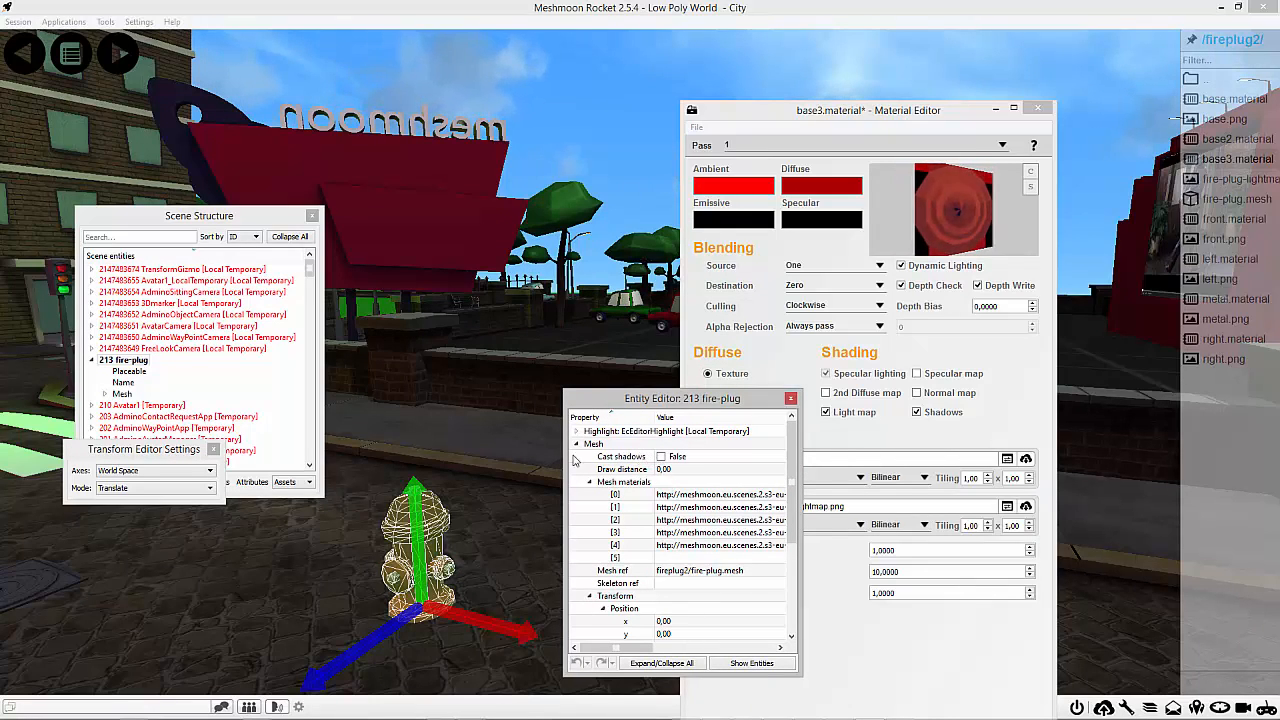
left_click(661, 457)
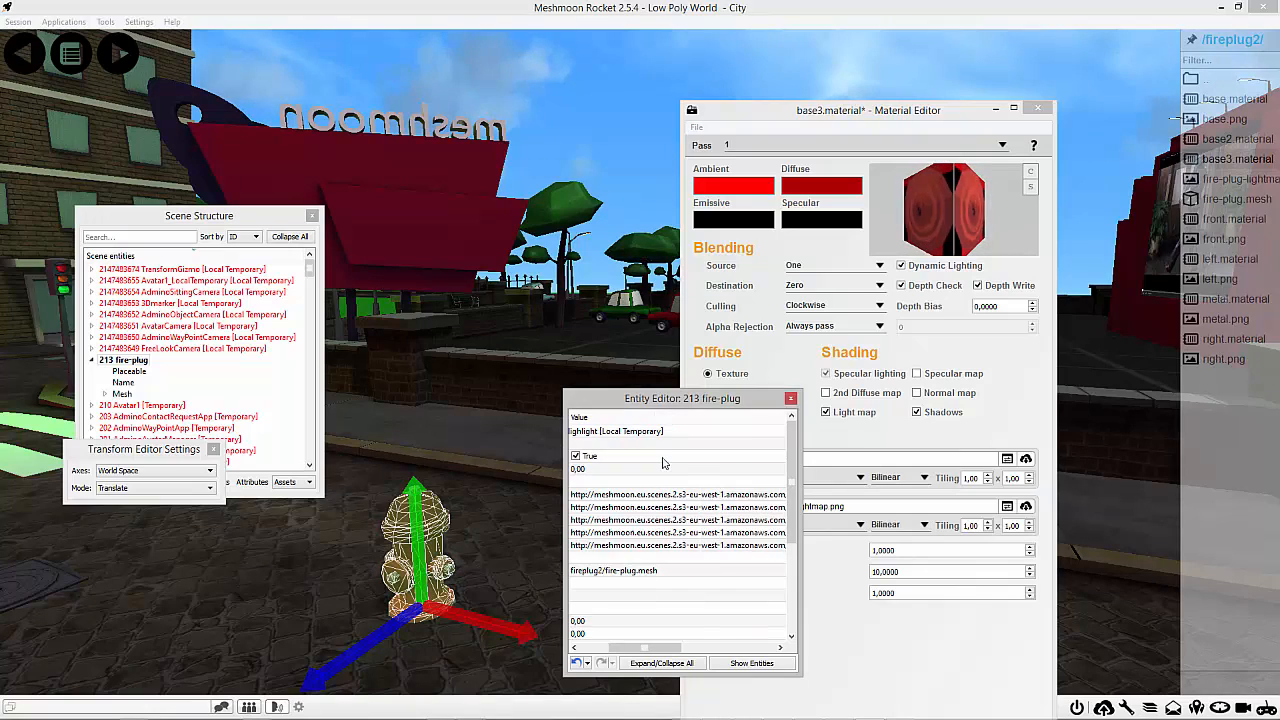
left_click(790, 398)
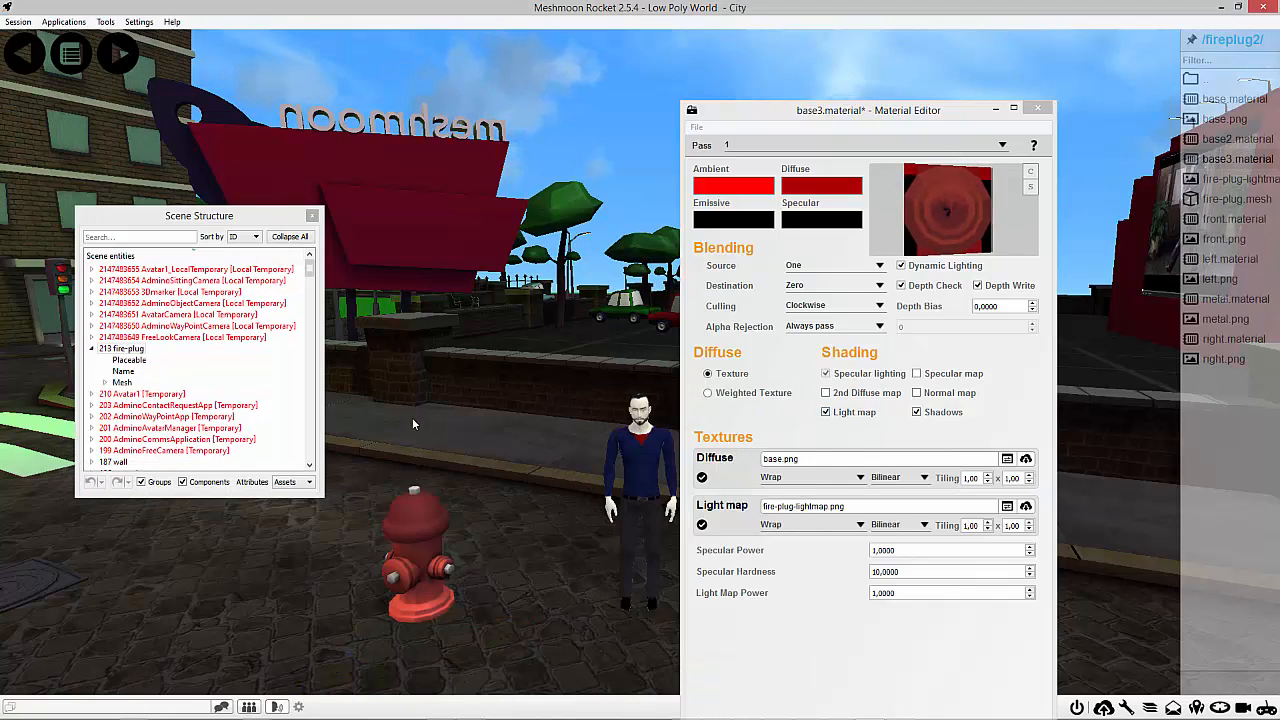
left_click(311, 217)
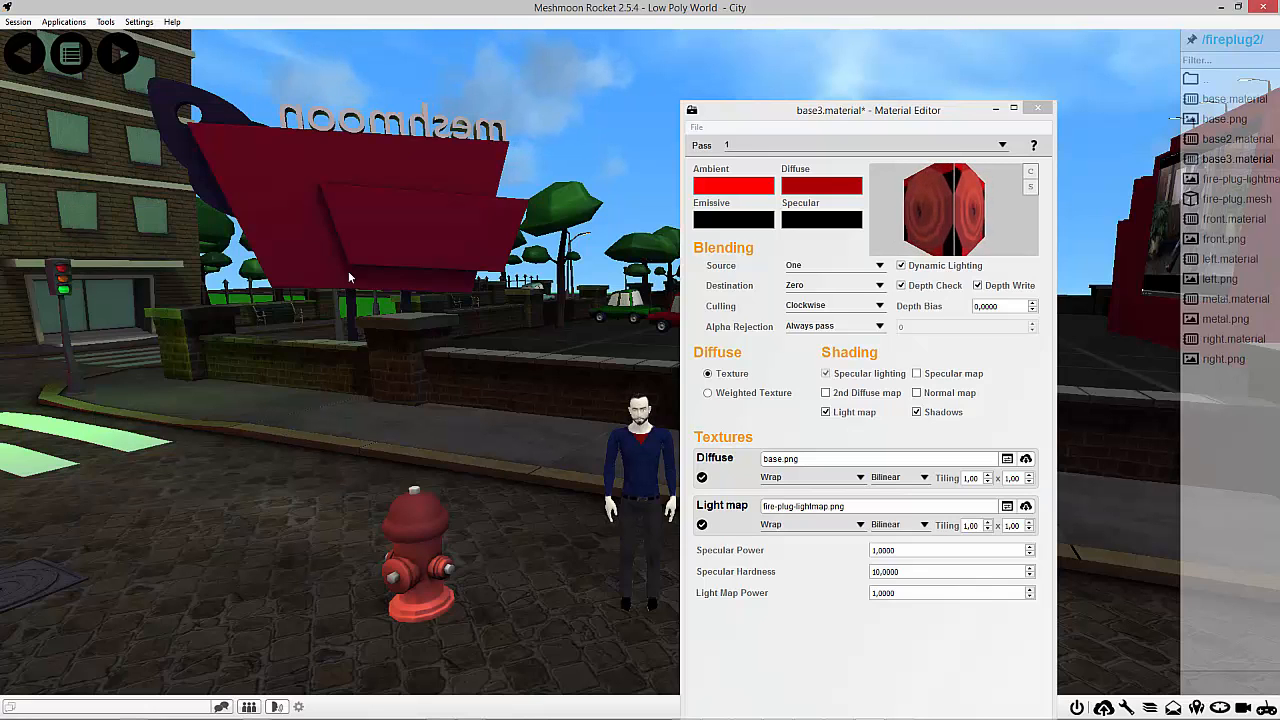
- Close the material editor for base3.material without saving the pending changes
left_click(799, 124)
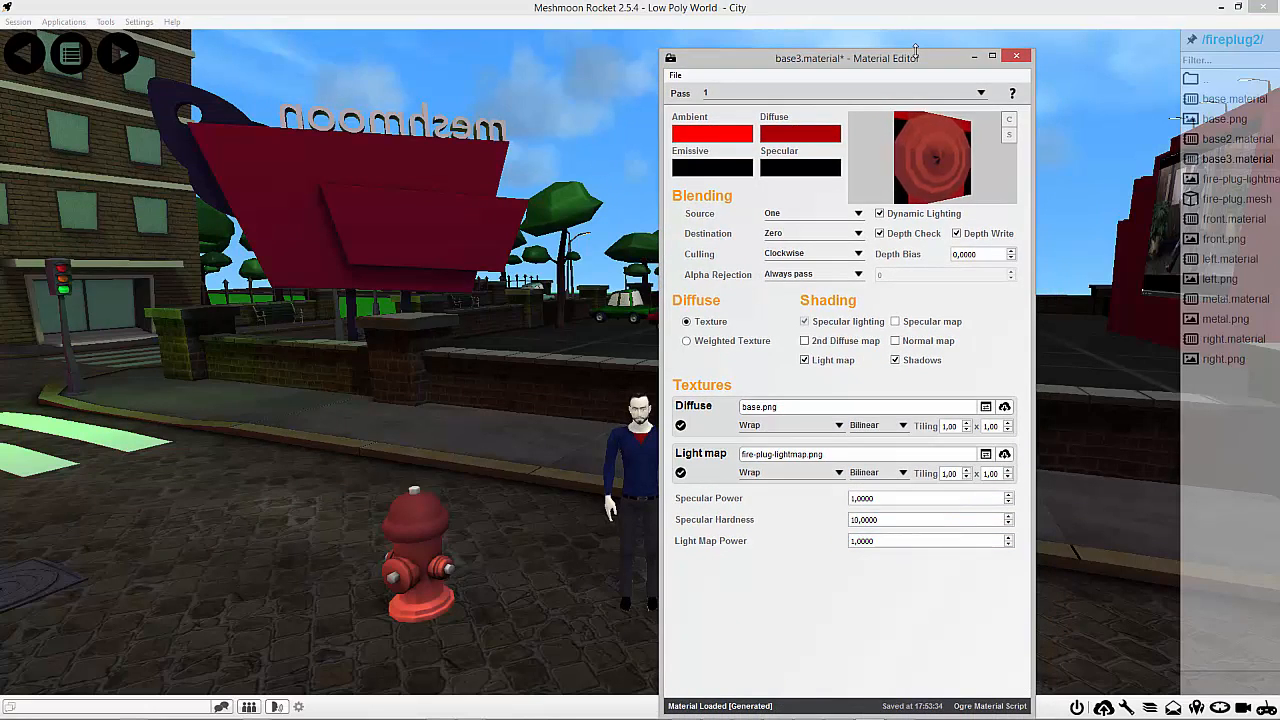
left_click_drag(910, 62, 895, 196)
left_click_drag(816, 170, 940, 106)
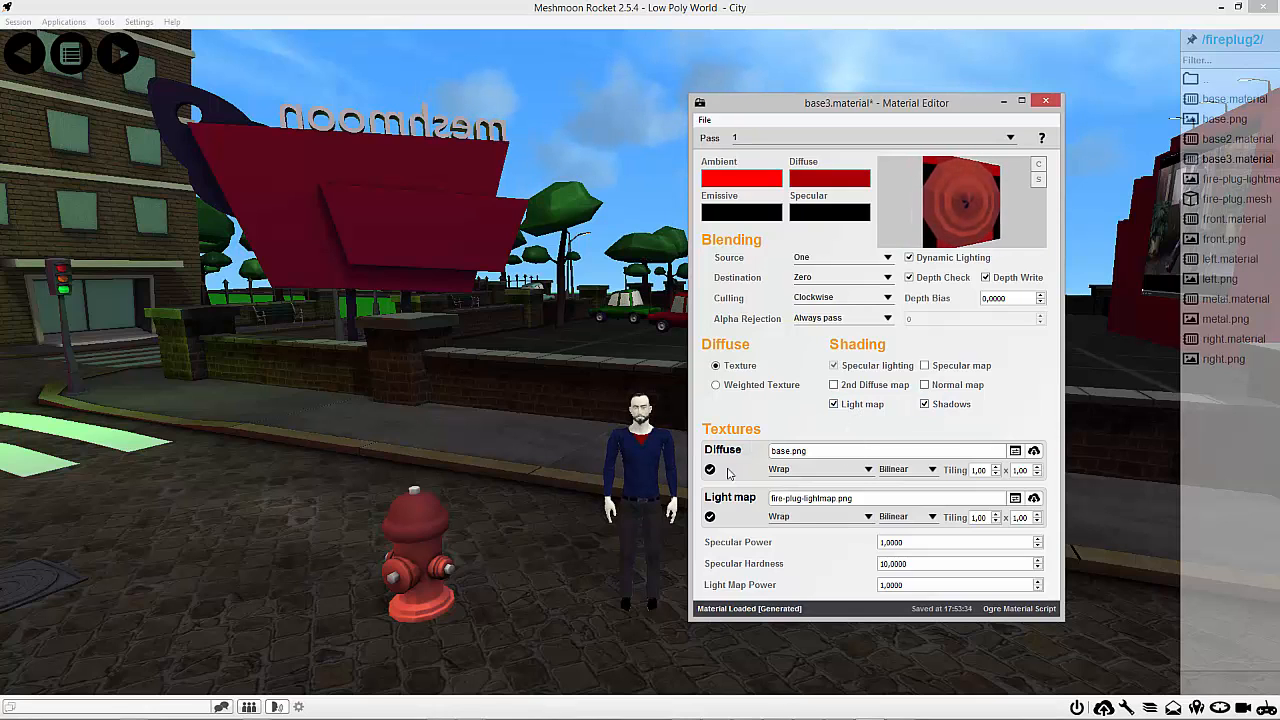
left_click(1045, 101)
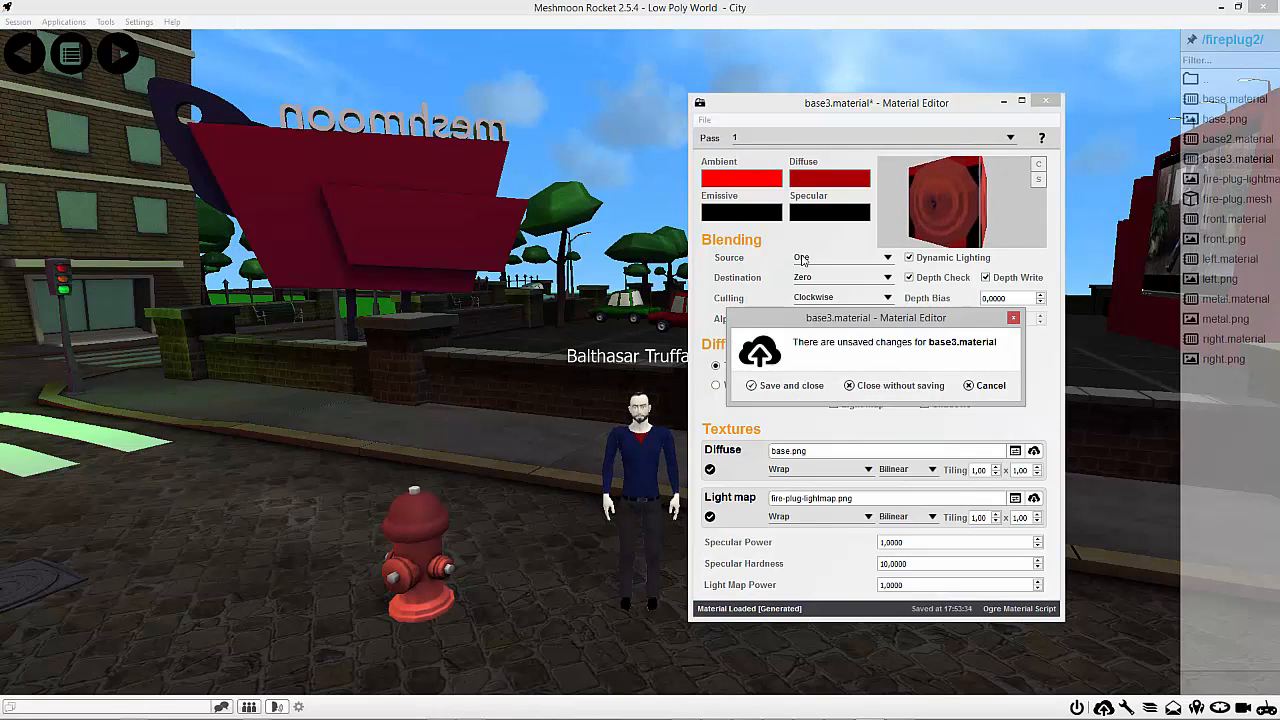
left_click(893, 386)
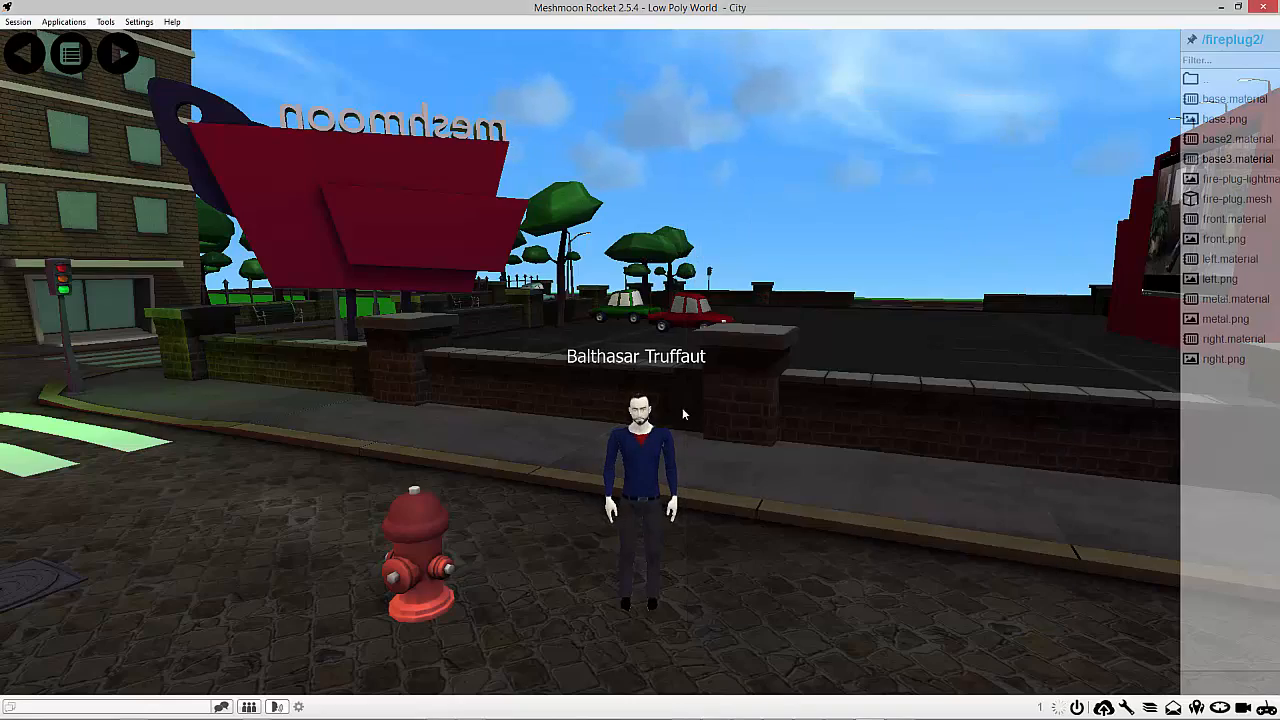
right_click_drag(682, 412, 760, 455)
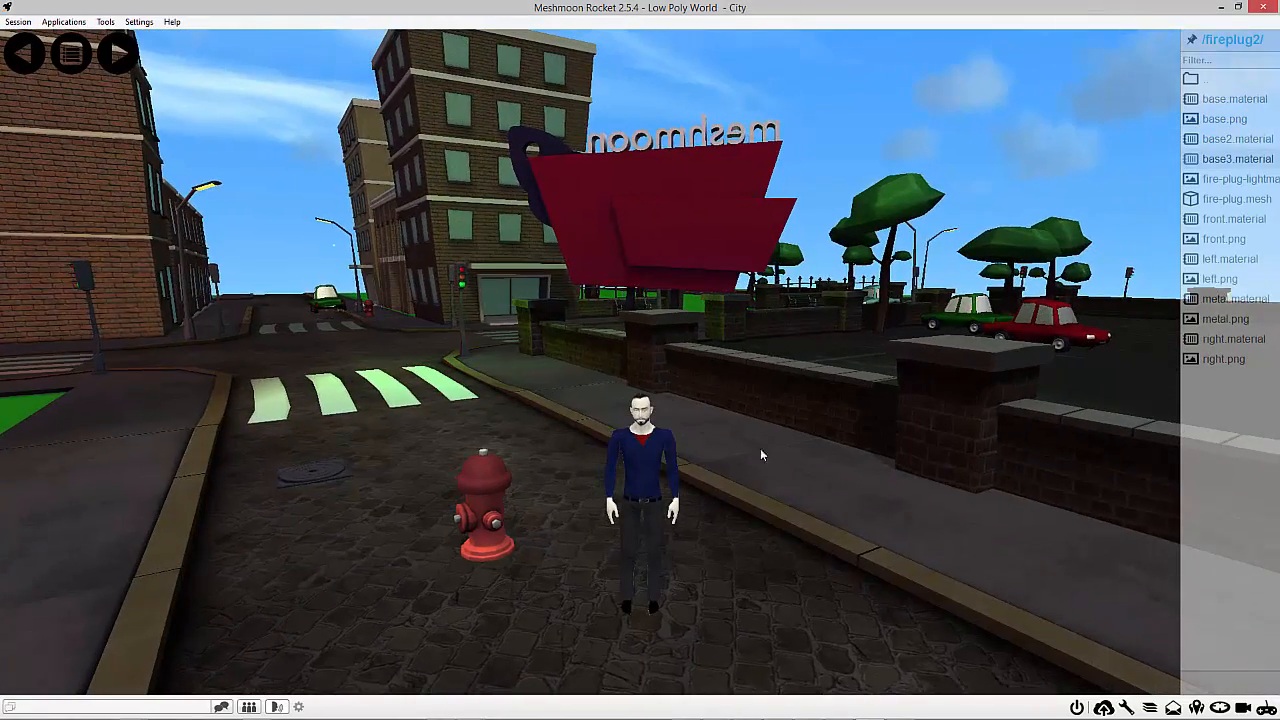